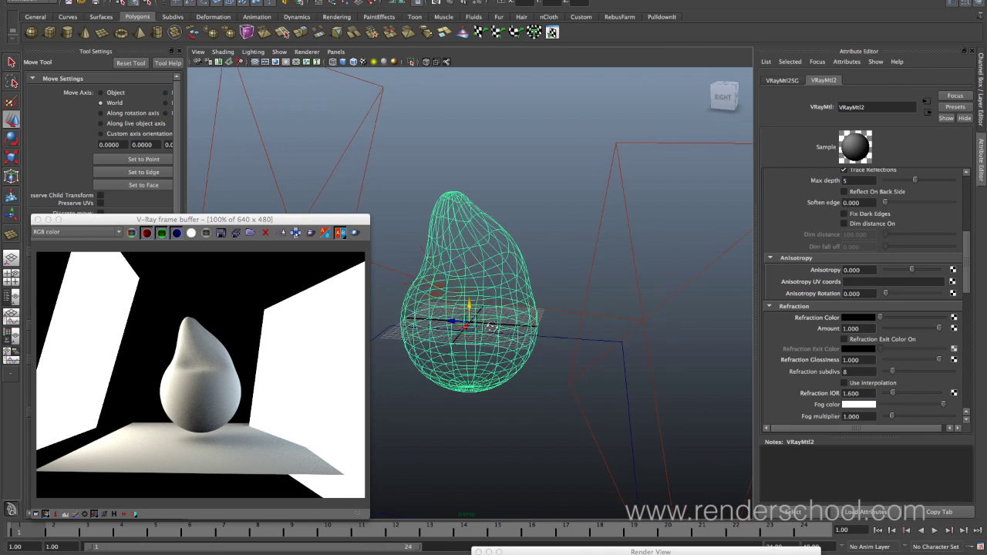
Switch the viewport to smooth shaded display and clear the selection of the pear-shaped object.
key("5")
left_click(523, 245)
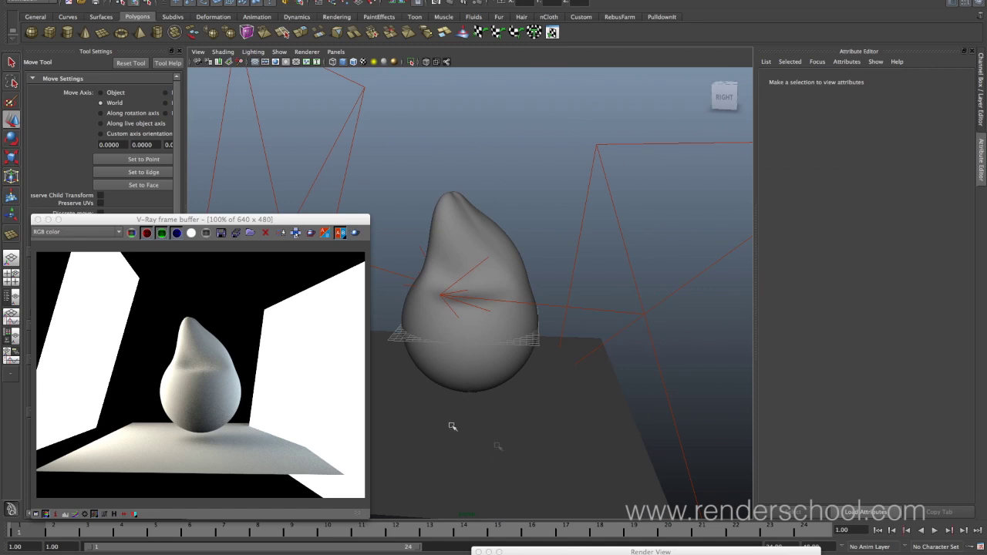
left_click_drag(473, 320, 485, 355, "alt")
scroll(555, 348, "up", 2)
scroll(524, 344, "down", 1)
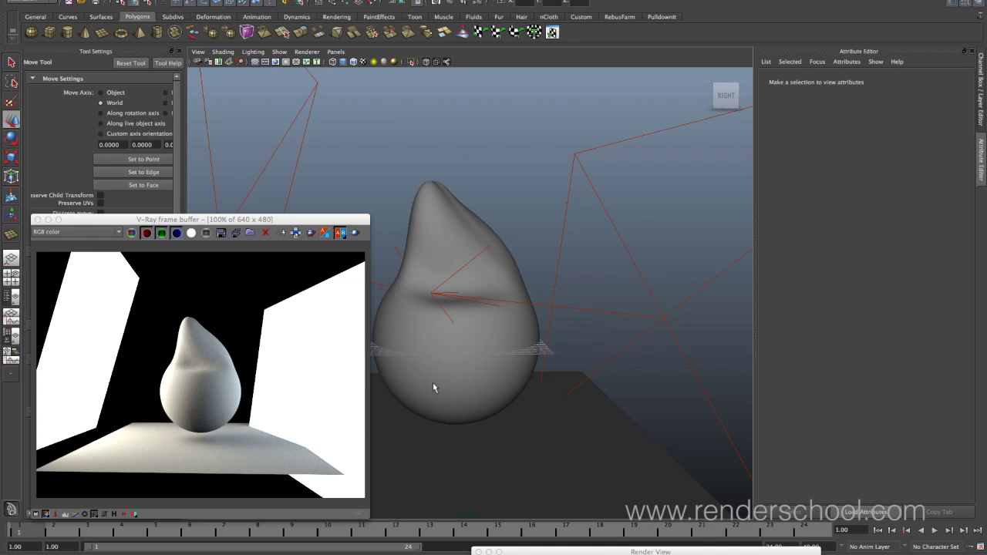
Start an interactive V-Ray render of the scene and move the frame buffer aside so the object can be selected.
left_click(465, 4)
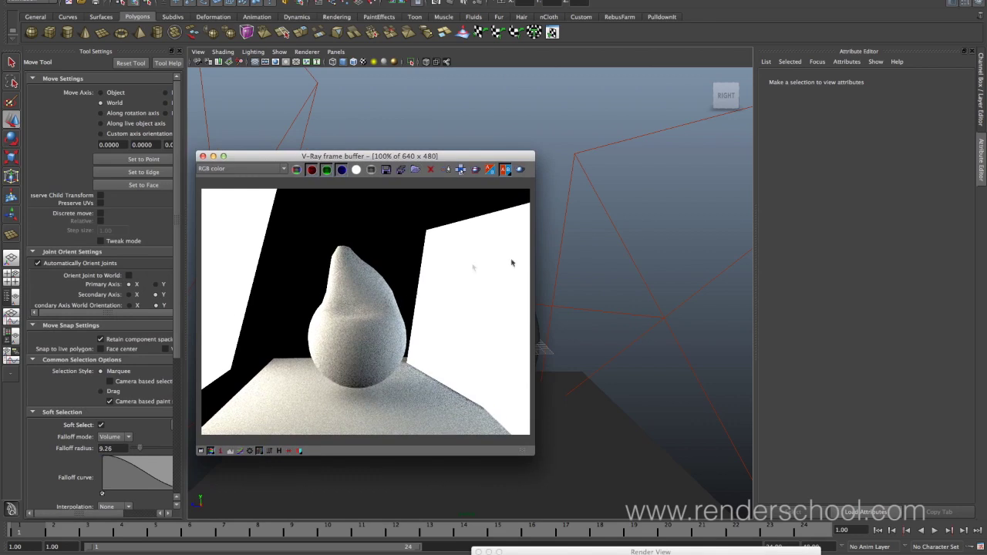
left_click_drag(455, 155, 405, 161)
left_click_drag(509, 324, 531, 328, "alt")
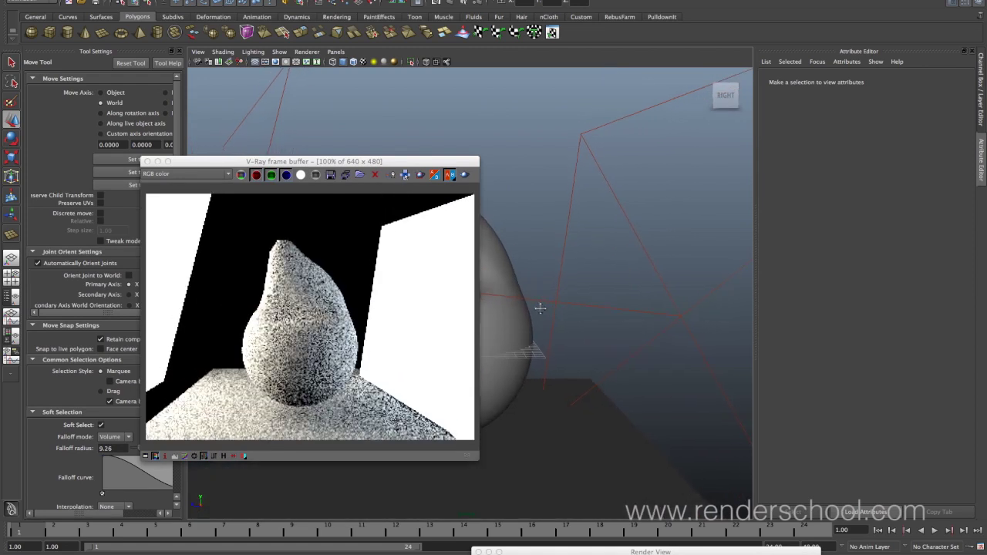
left_click_drag(424, 178, 358, 145)
left_click_drag(274, 128, 249, 131)
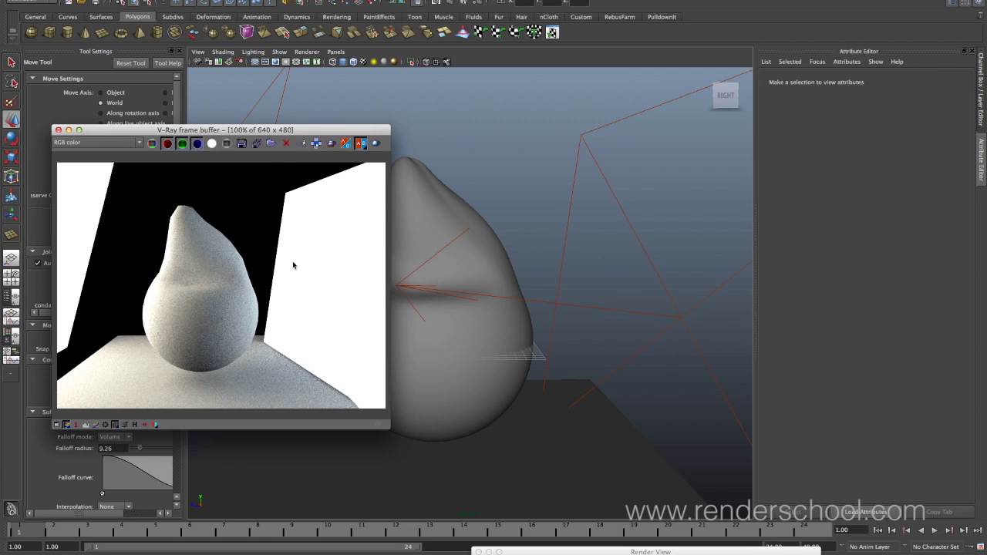
Lighten the diffuse color of the pear-shaped object's VRayMtl2 material to light gray and set the diffuse amount to 0.953.
left_click(430, 170)
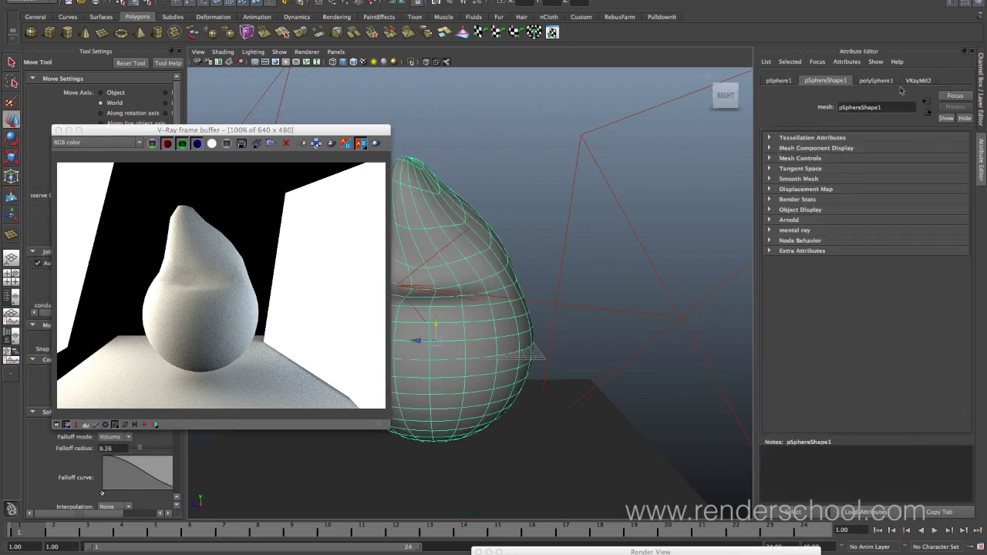
left_click(918, 81)
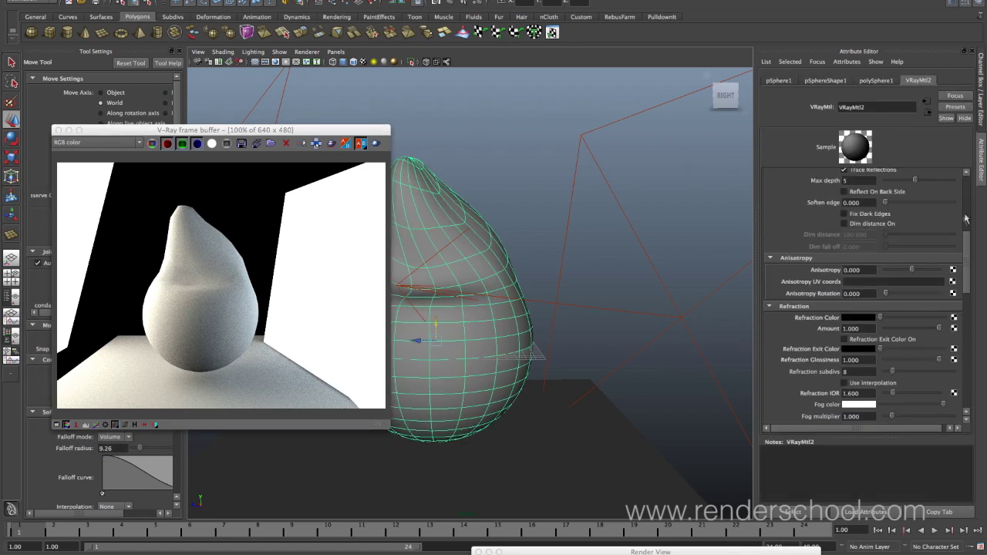
scroll(968, 199, "up", 5)
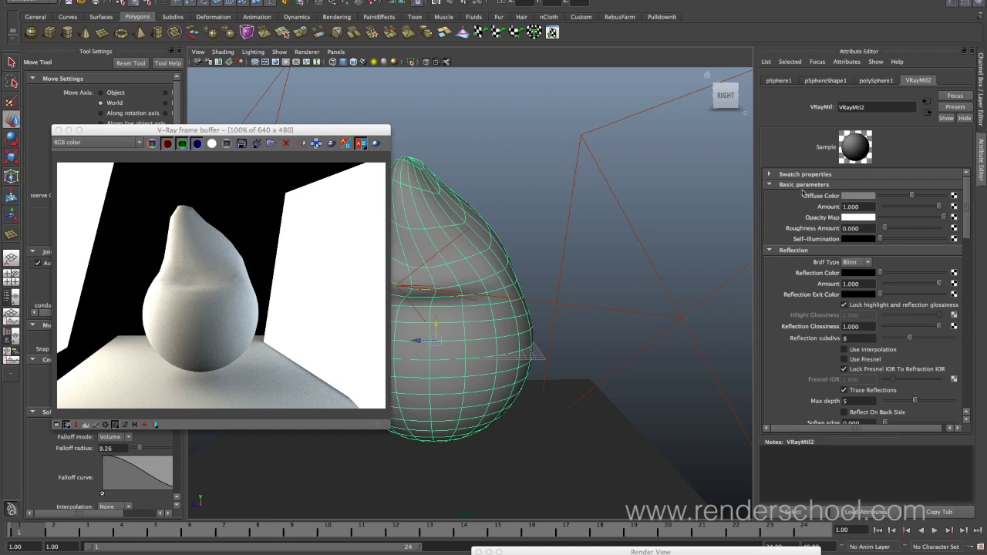
mouse_move(912, 196)
left_mouse_down()
mouse_move(892, 198)
mouse_move(934, 201)
mouse_move(899, 198)
mouse_move(908, 198)
left_mouse_up()
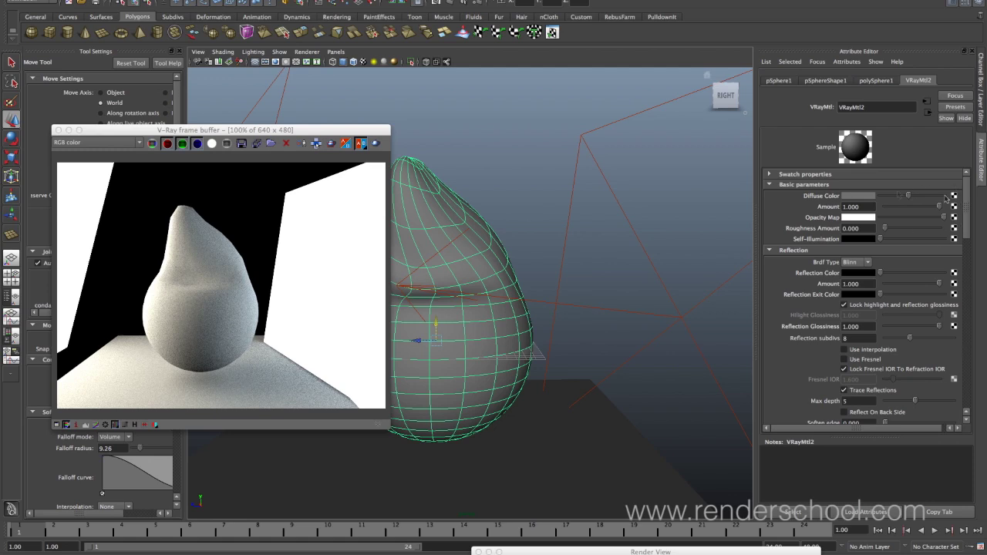
left_click_drag(908, 198, 939, 209)
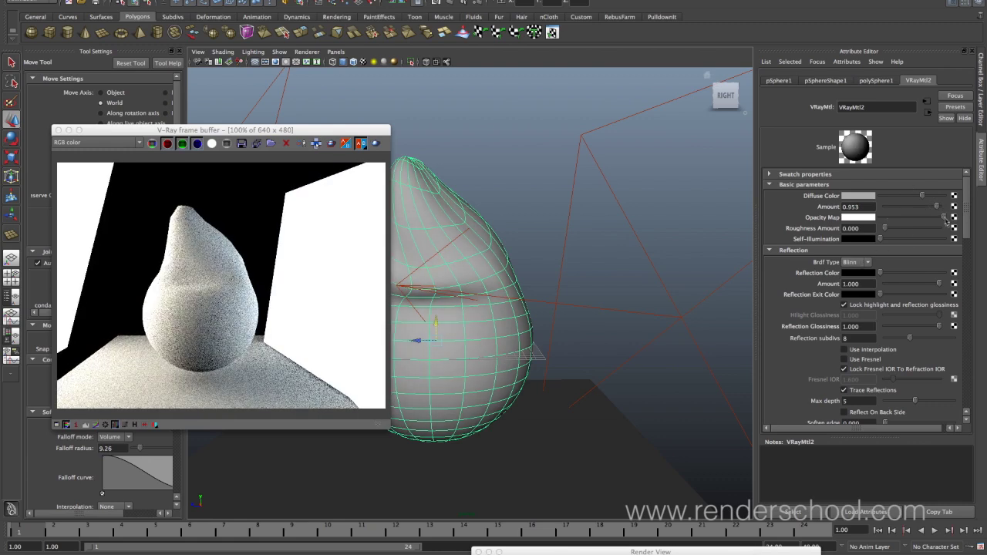
Keep the opacity map white and set the material's roughness amount to 0.132 after trying 0.925 and 0.
mouse_move(940, 220)
left_mouse_down()
mouse_move(899, 221)
mouse_move(945, 223)
left_mouse_up()
left_click_drag(886, 229, 935, 230)
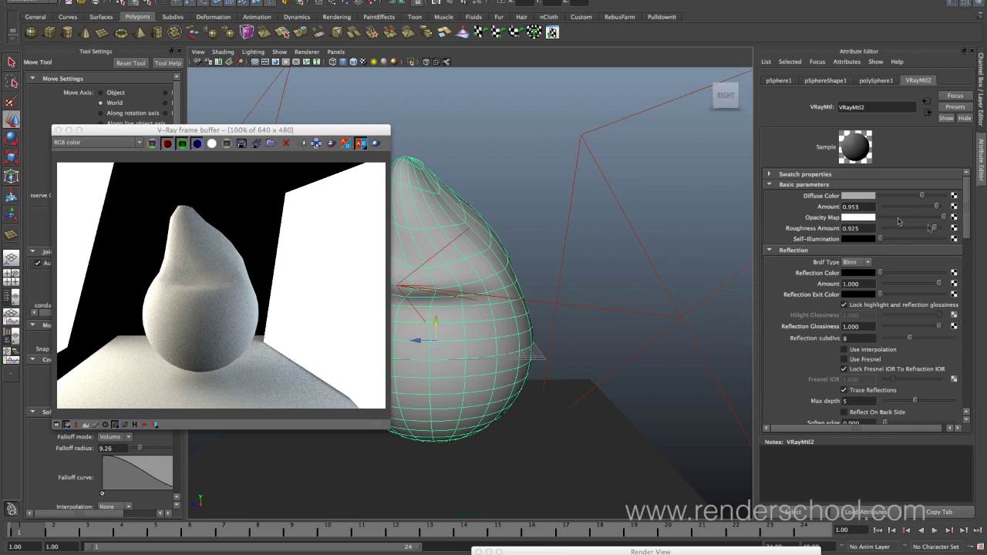
left_click_drag(926, 231, 885, 229)
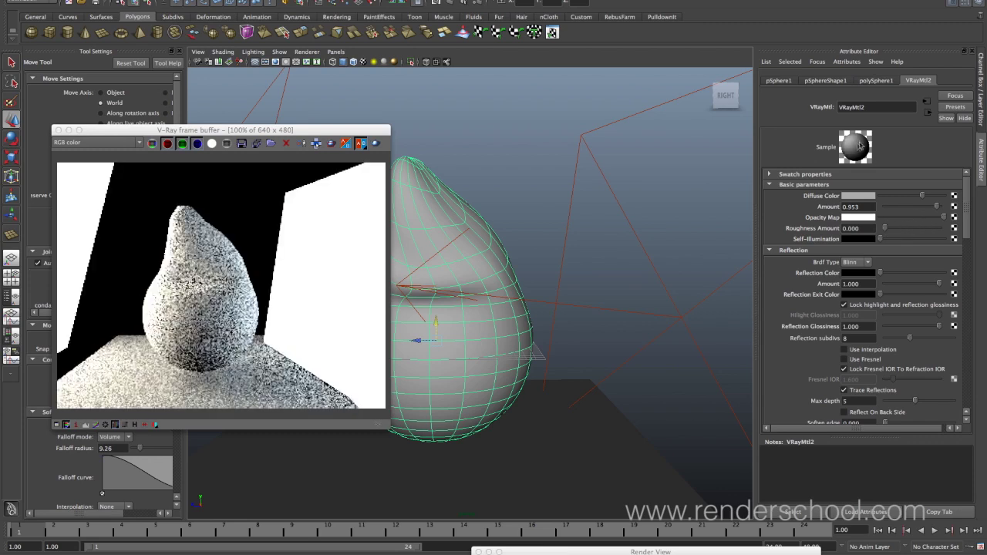
left_click_drag(891, 229, 844, 246)
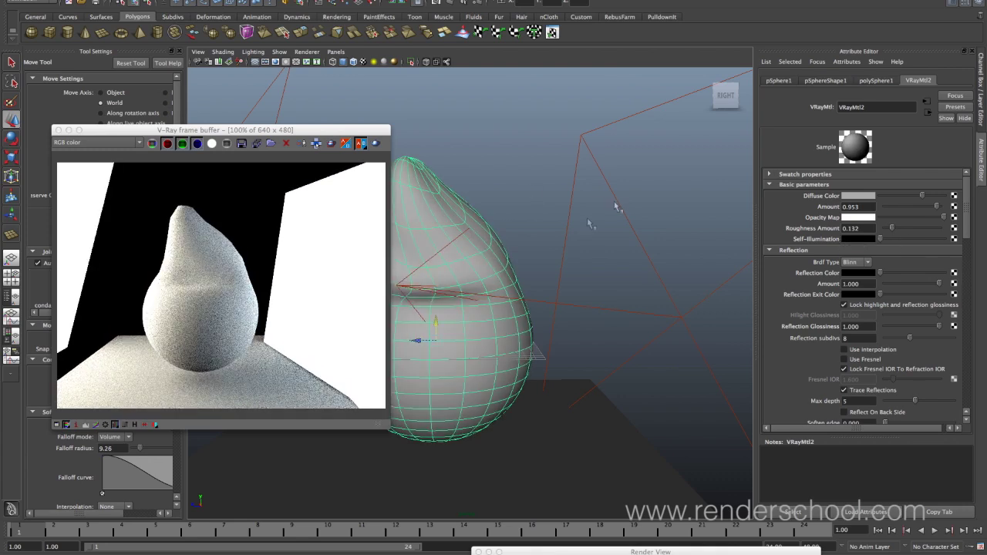
left_click_drag(533, 285, 555, 264, "alt")
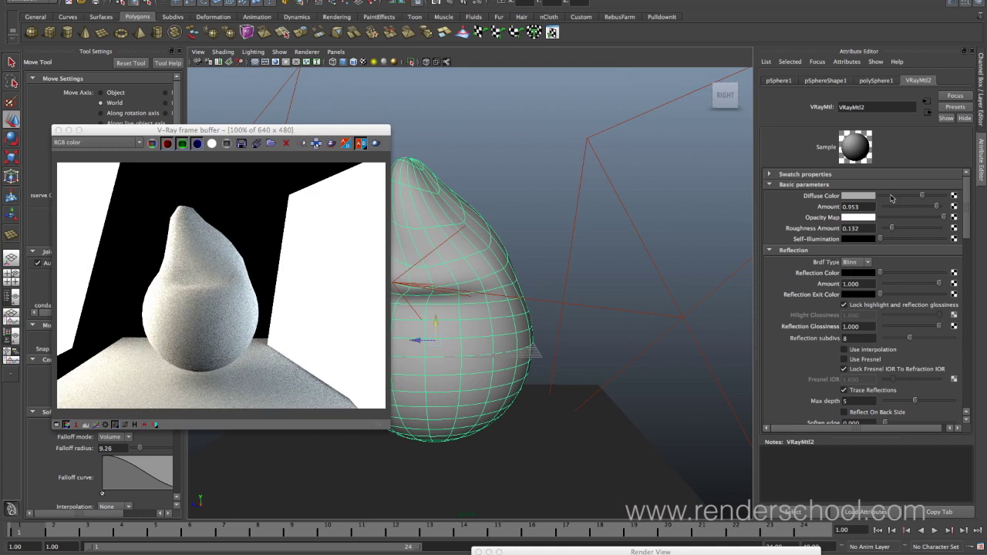
Set the diffuse color to black and, with the Blinn BRDF type, raise the reflection color to white.
left_click_drag(888, 197, 885, 198)
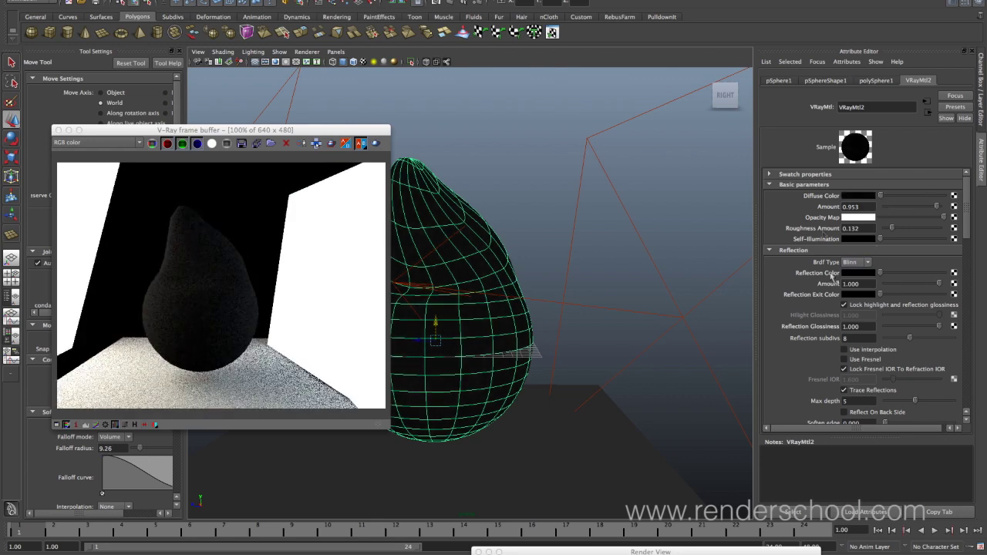
left_click(822, 187)
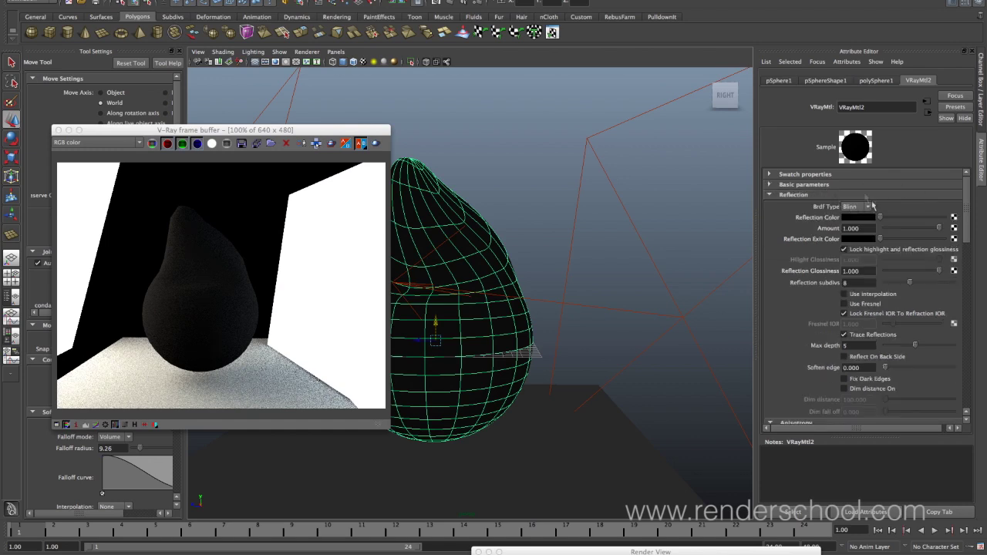
left_click(862, 207)
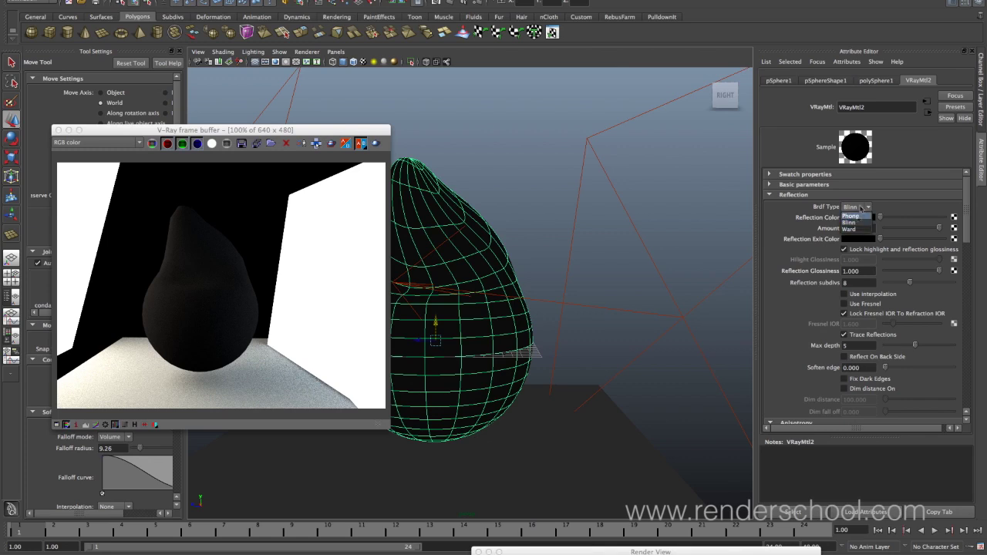
left_click(855, 224)
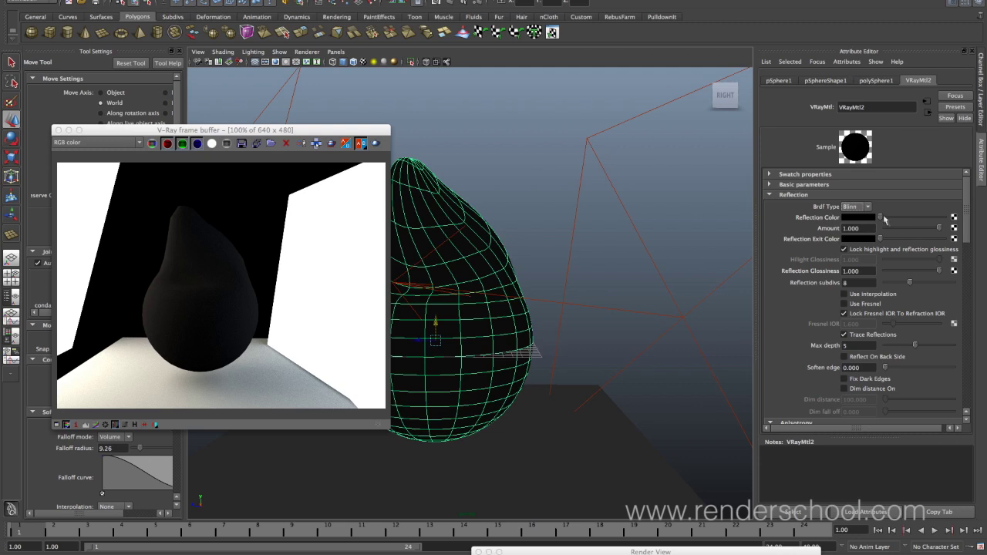
left_click_drag(883, 219, 942, 219)
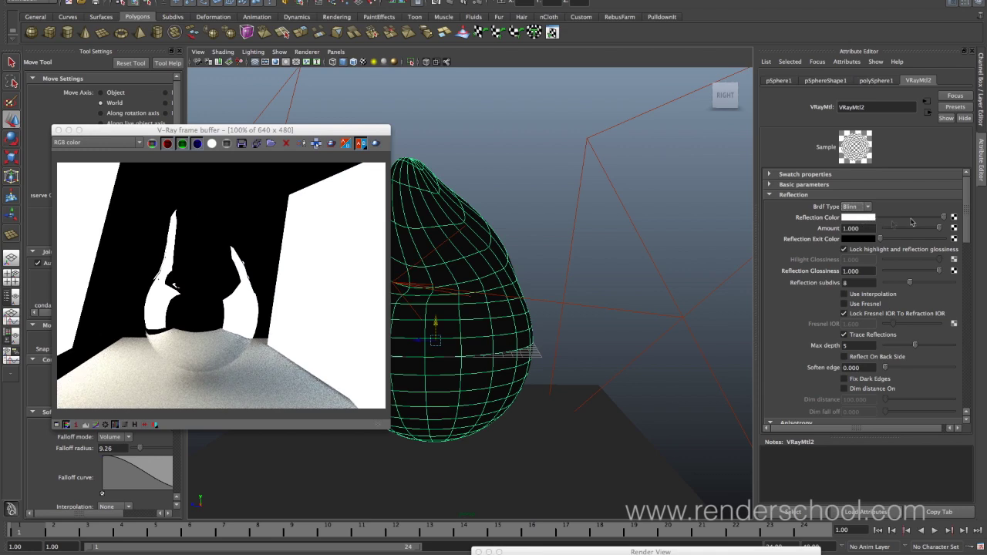
Try a magenta reflection color on the material, and return it to a neutral light gray.
left_click(856, 221)
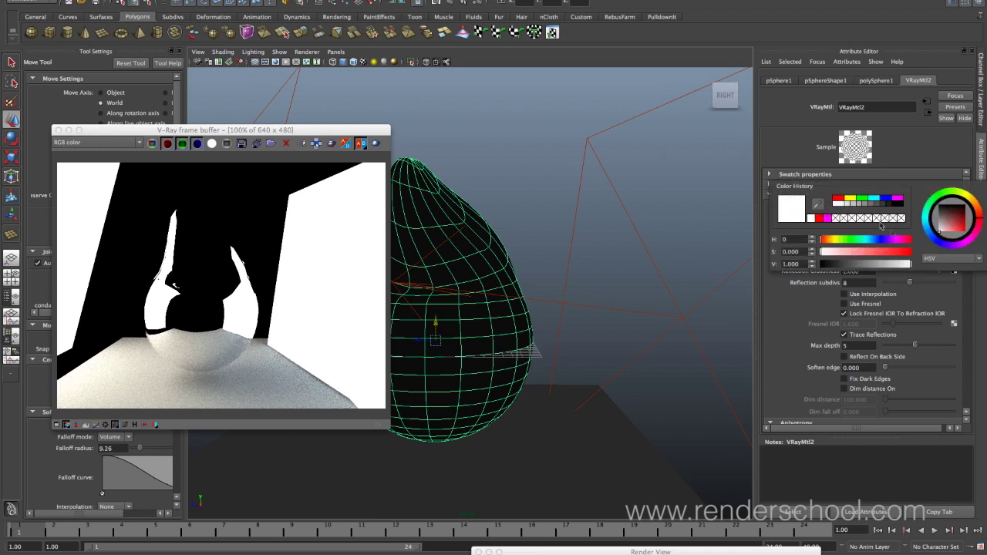
left_click(829, 219)
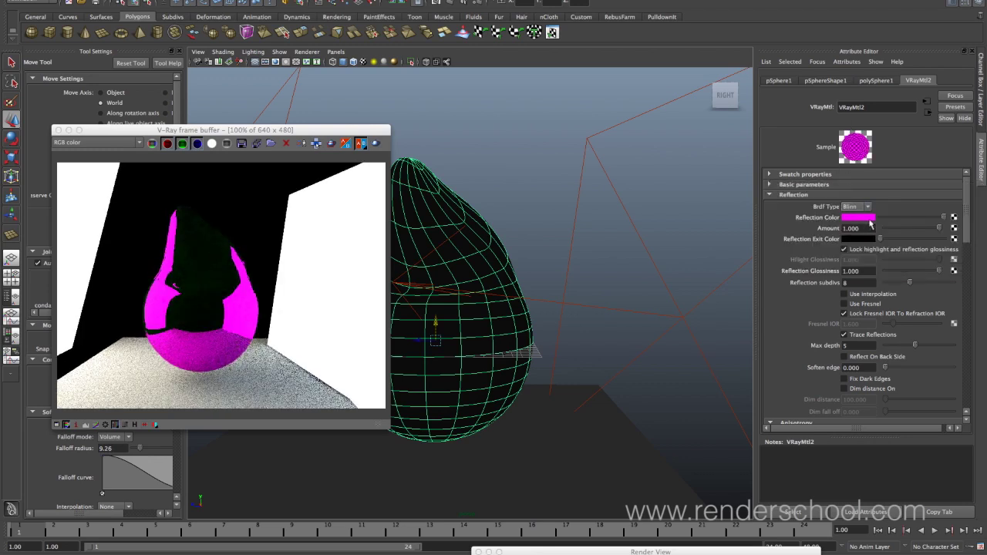
left_click_drag(942, 217, 920, 220)
left_click_drag(900, 223, 951, 223)
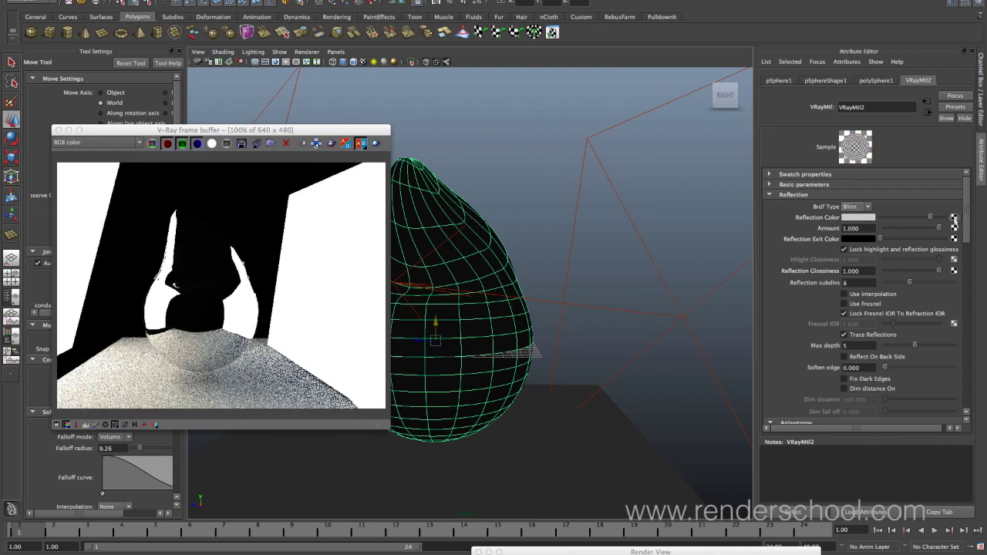
Map a Fractal texture to the reflection color with amplitude 0.716, threshold 0.529 and ratio 0.873.
left_click(954, 271)
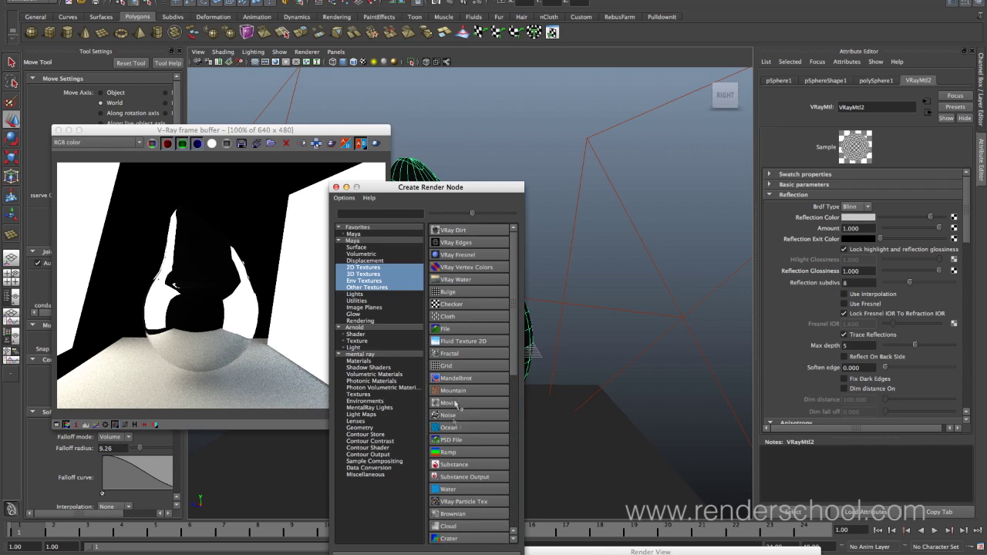
left_click(460, 357)
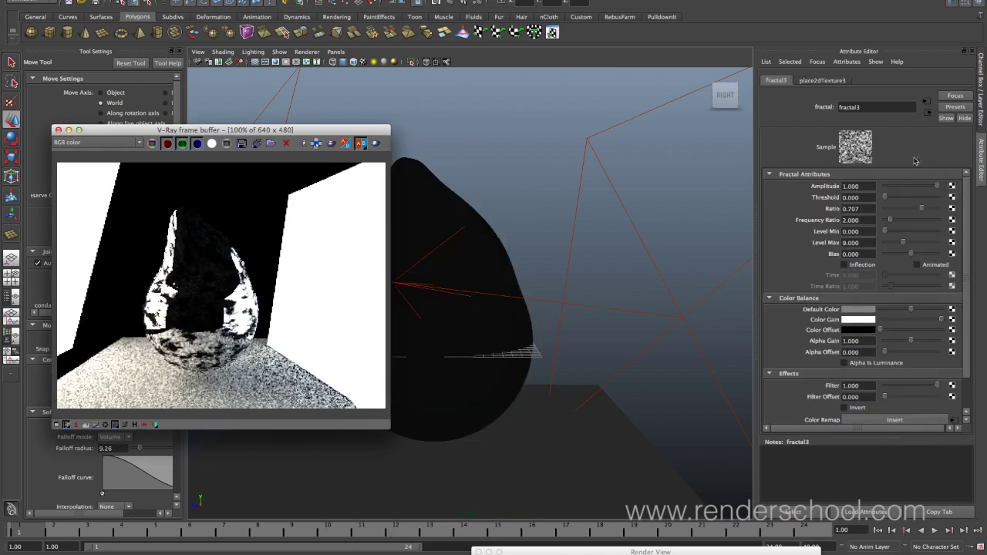
left_click_drag(937, 186, 923, 214)
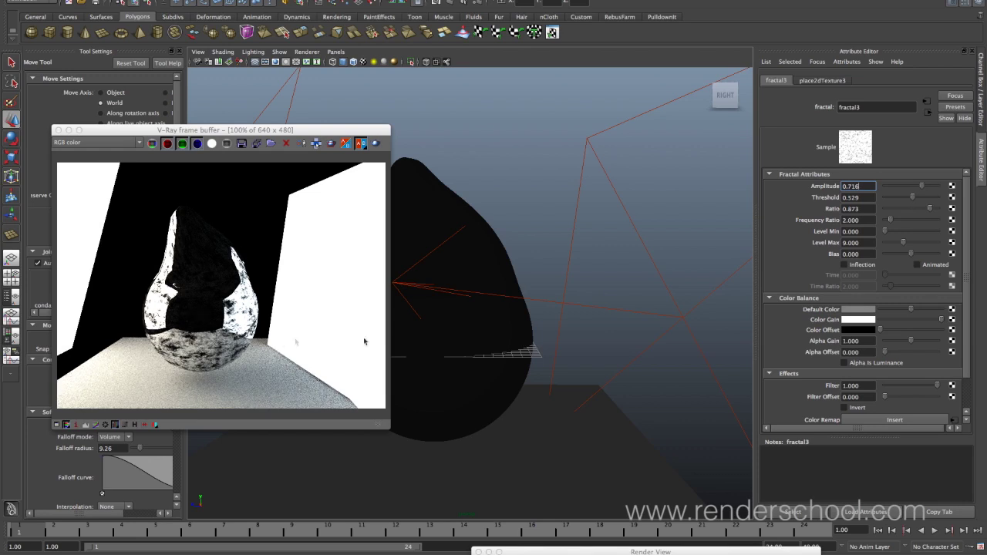
left_click(927, 113)
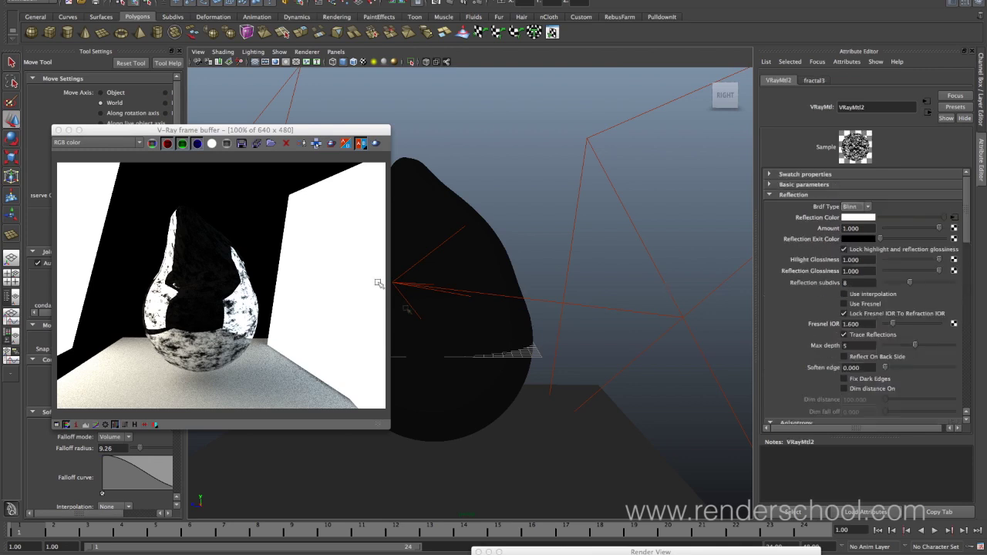
Remove the fractal texture from the reflection color, leaving it nearly white, and set the reflection amount to 0.840.
left_click_drag(926, 231, 900, 229)
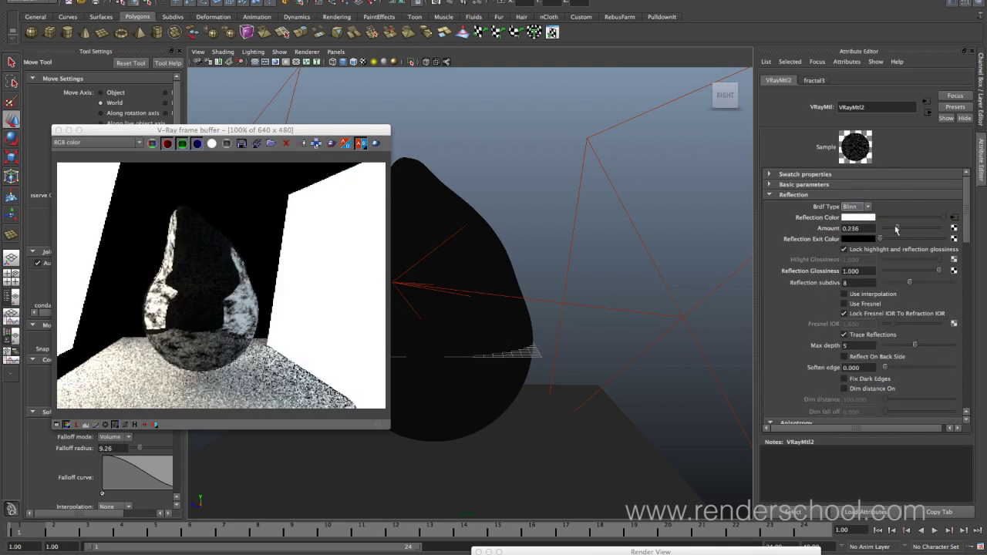
left_click_drag(895, 230, 945, 229)
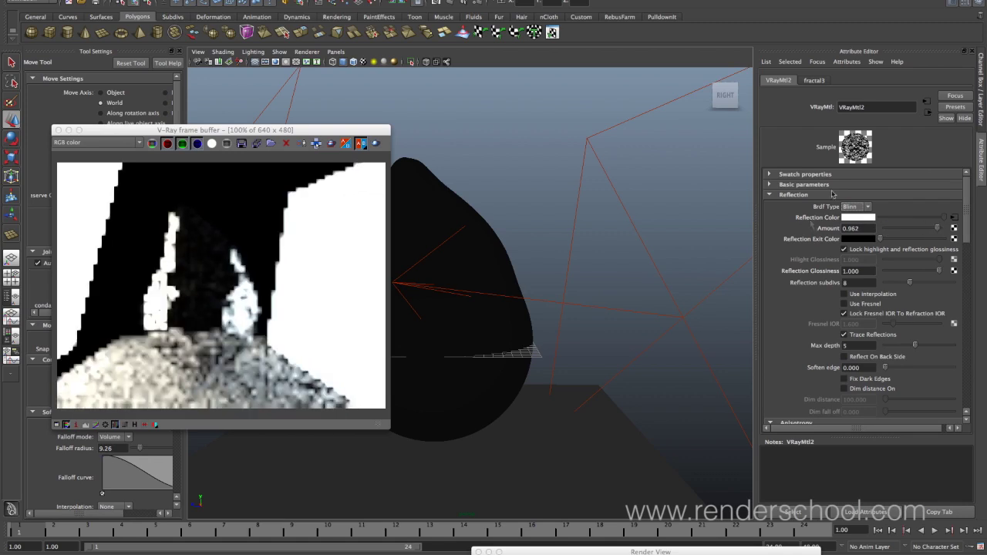
left_click(856, 207)
left_click(881, 251)
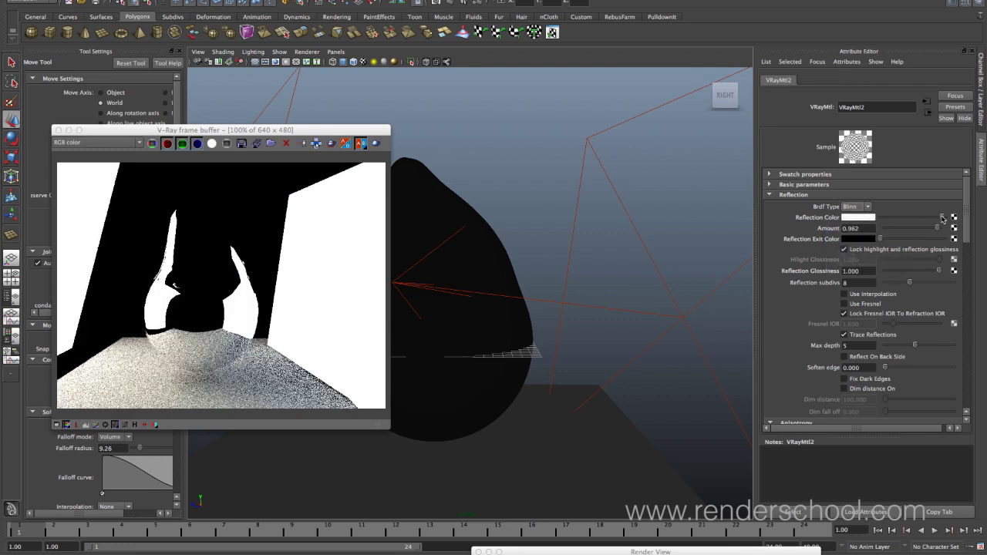
left_click_drag(938, 229, 932, 230)
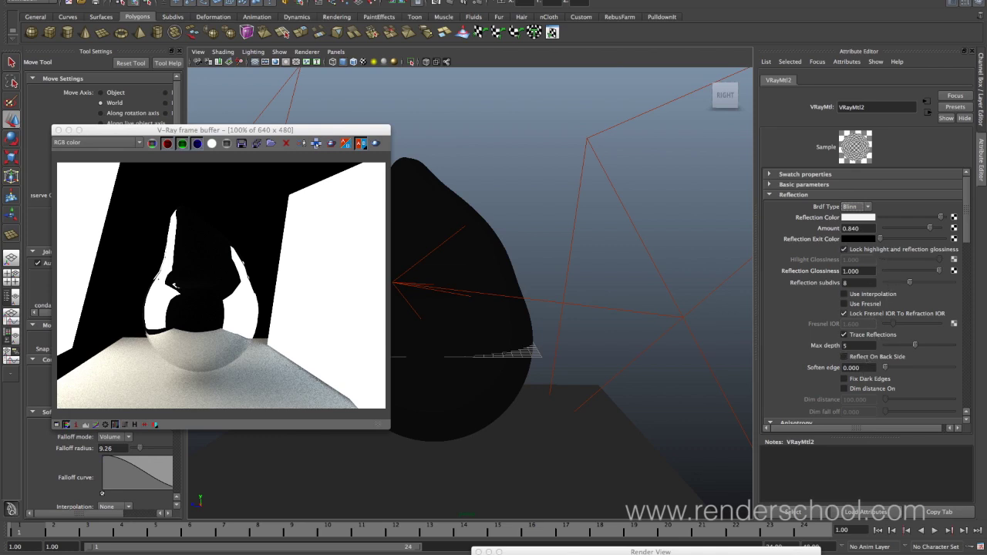
Unlock highlight glossiness from reflection glossiness and set the highlight glossiness to 0.434 after trying lower and higher values.
left_click(846, 250)
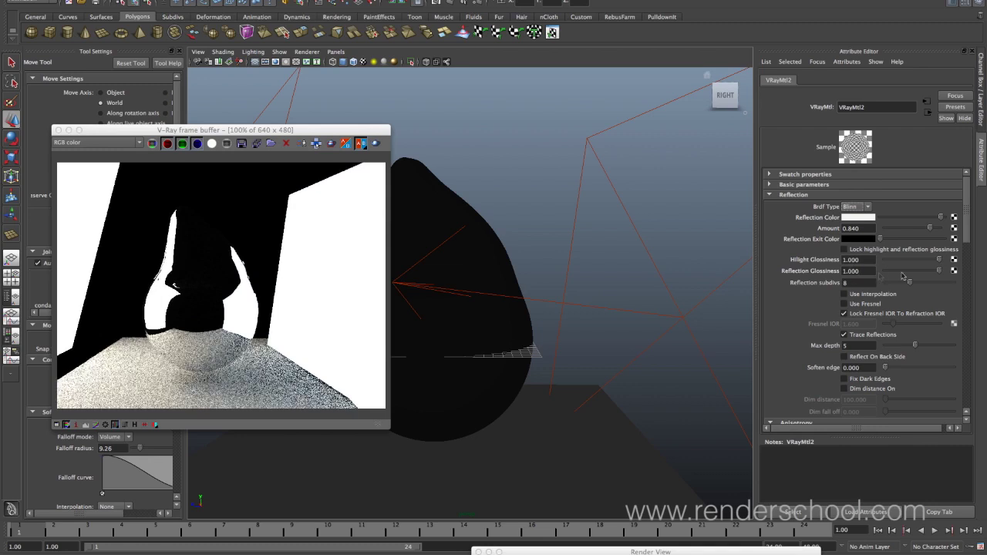
left_click_drag(939, 260, 911, 260)
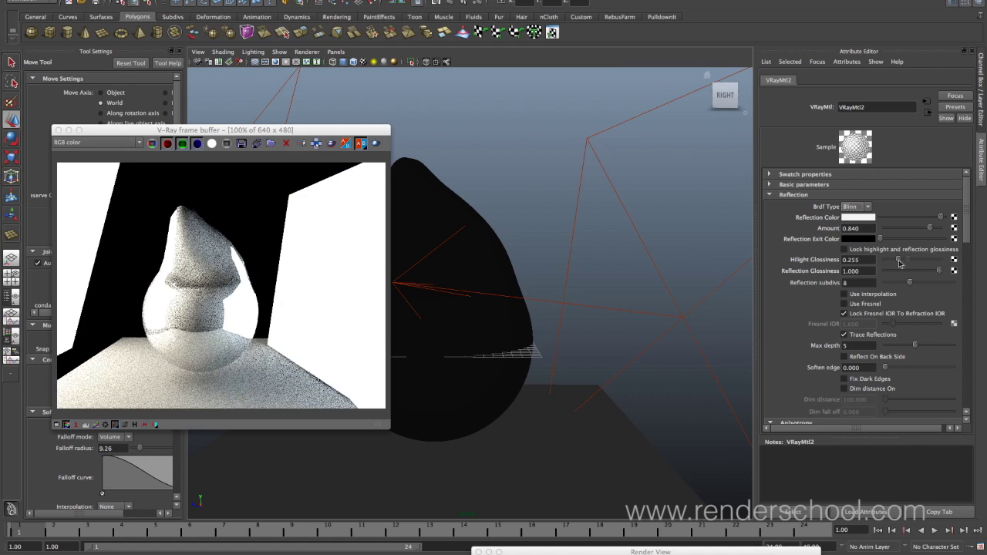
left_click_drag(910, 260, 899, 260)
left_click(915, 260)
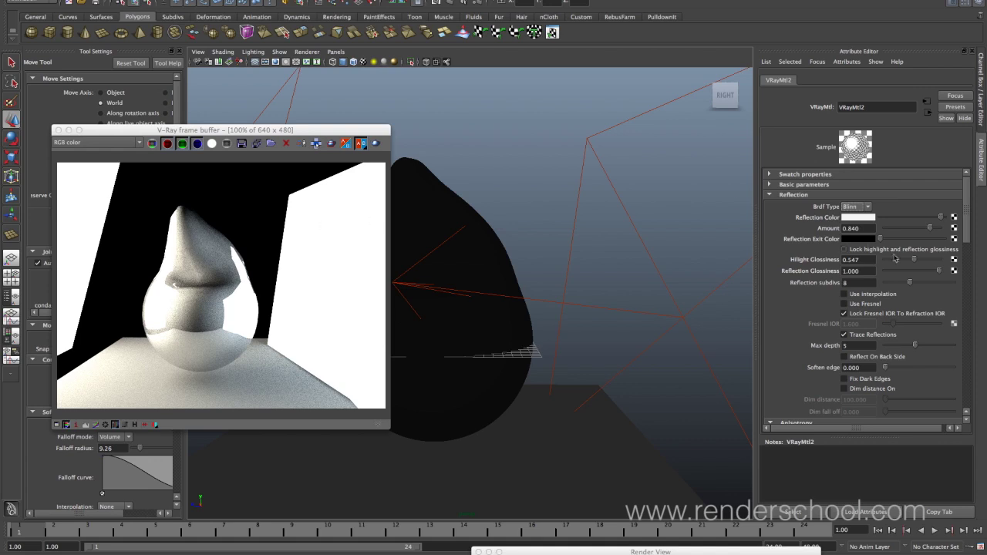
left_click_drag(924, 261, 897, 263)
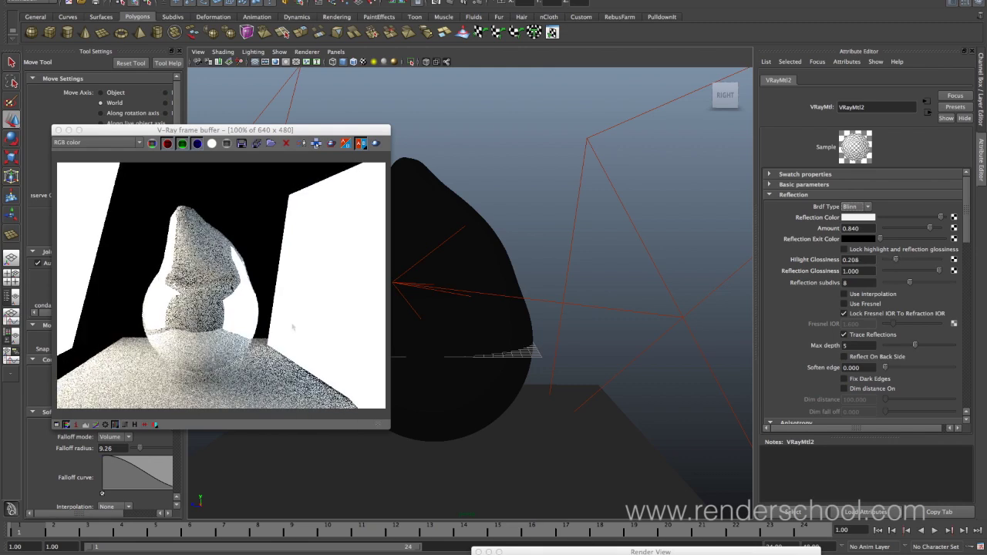
left_click_drag(900, 263, 908, 262)
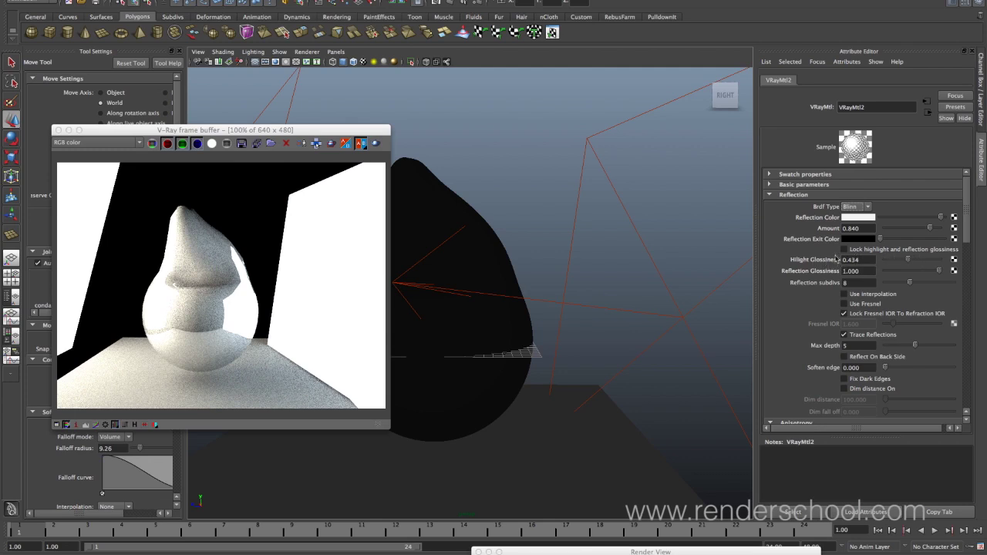
Try a highlight glossiness of 0.613, relock highlight and reflection glossiness, and set the reflection glossiness to 0.613 after trying 0.472.
left_click_drag(908, 259, 917, 260)
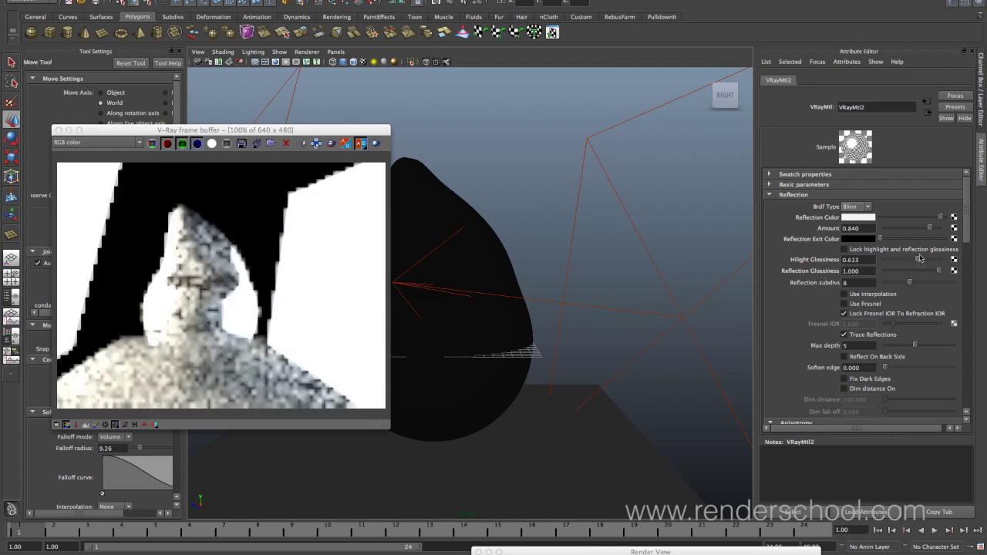
left_click(870, 250)
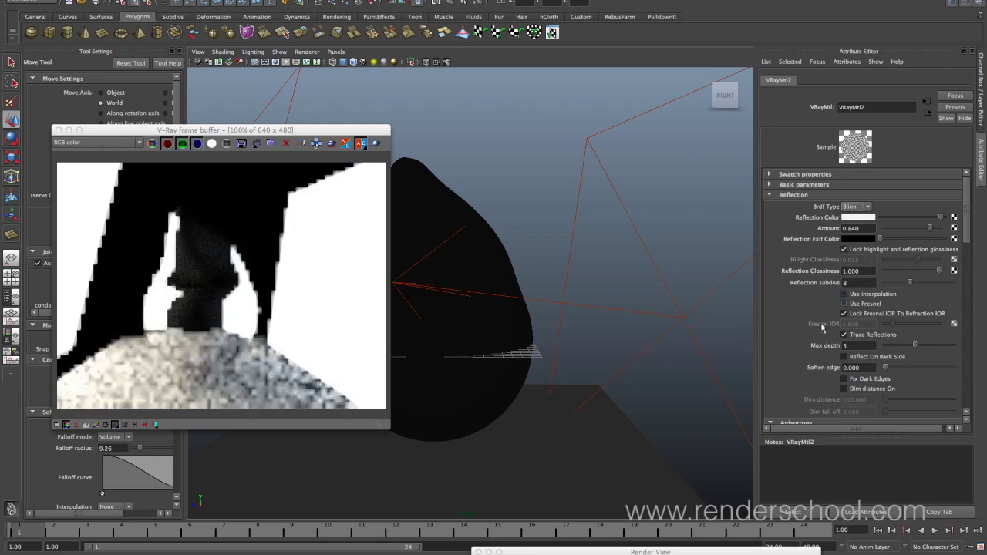
left_click_drag(939, 271, 912, 276)
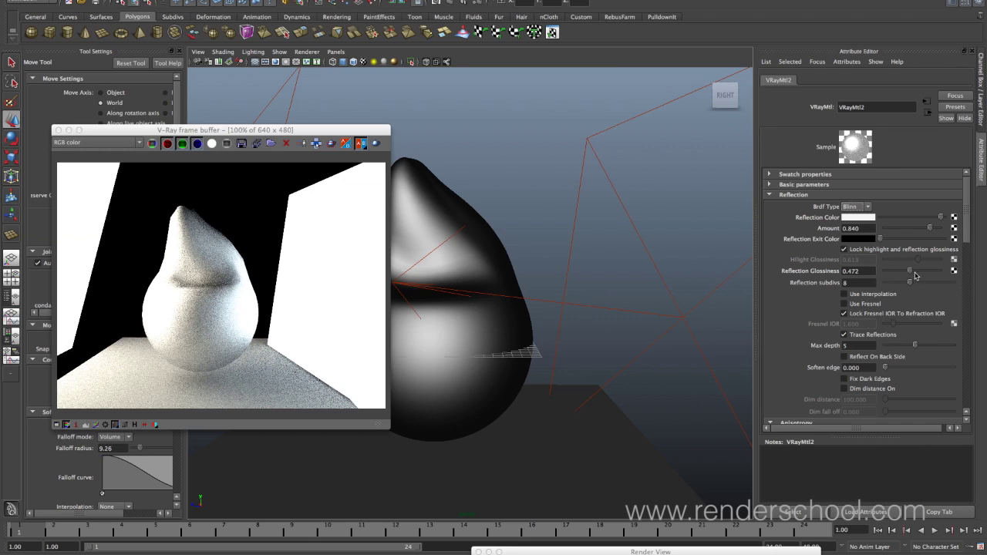
left_click(917, 272)
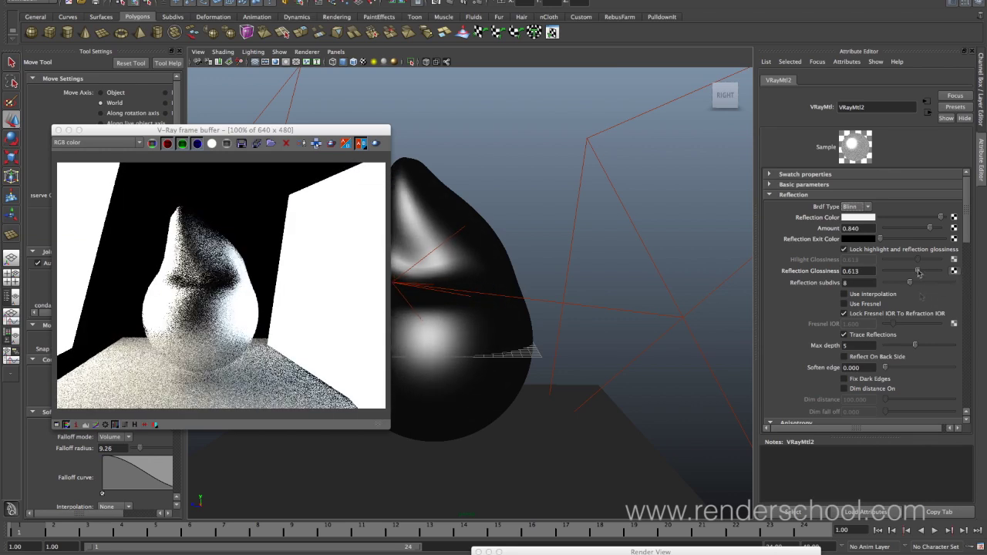
Map a Noise texture to the reflection glossiness and enable Alpha Is Luminance in its color balance.
left_click(954, 271)
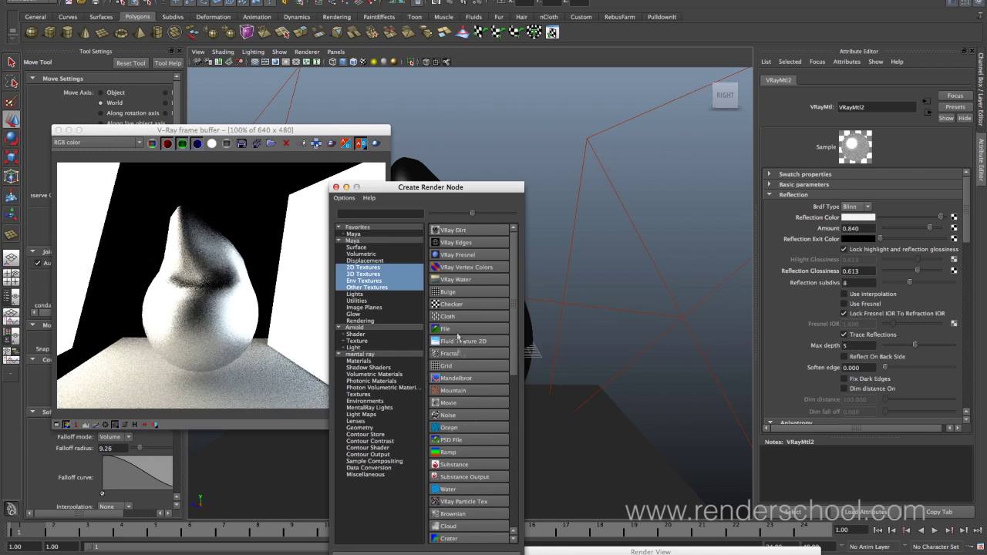
left_click(455, 416)
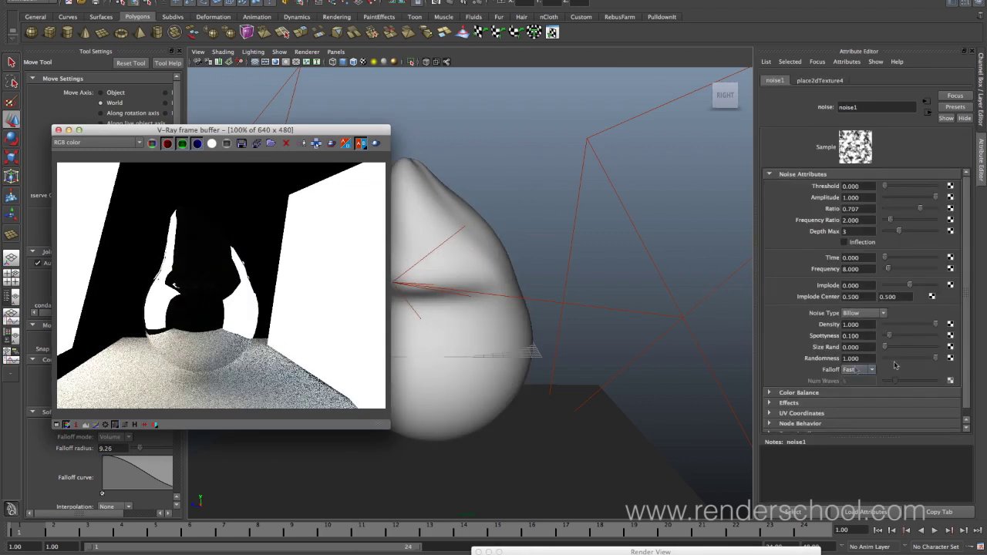
left_click(804, 394)
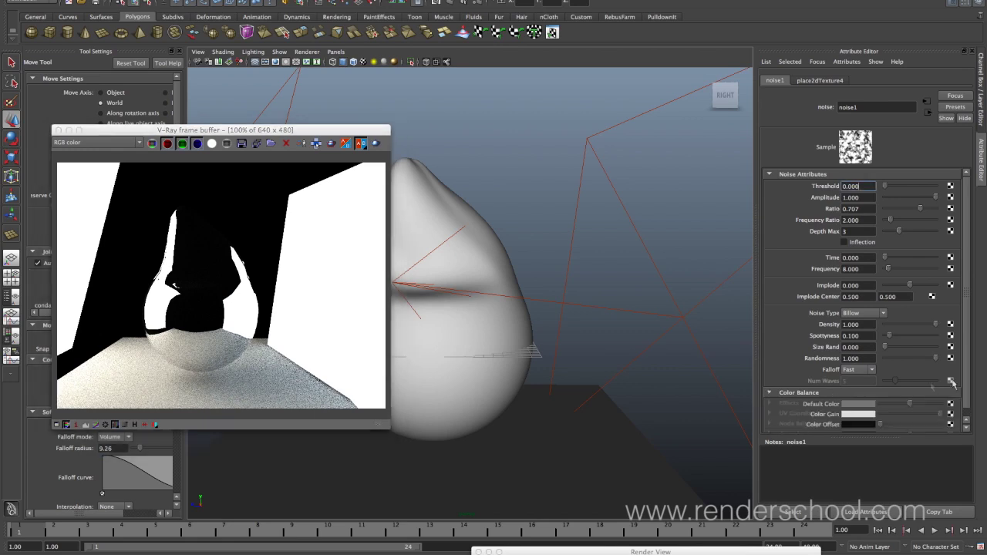
scroll(864, 400, "down", 4)
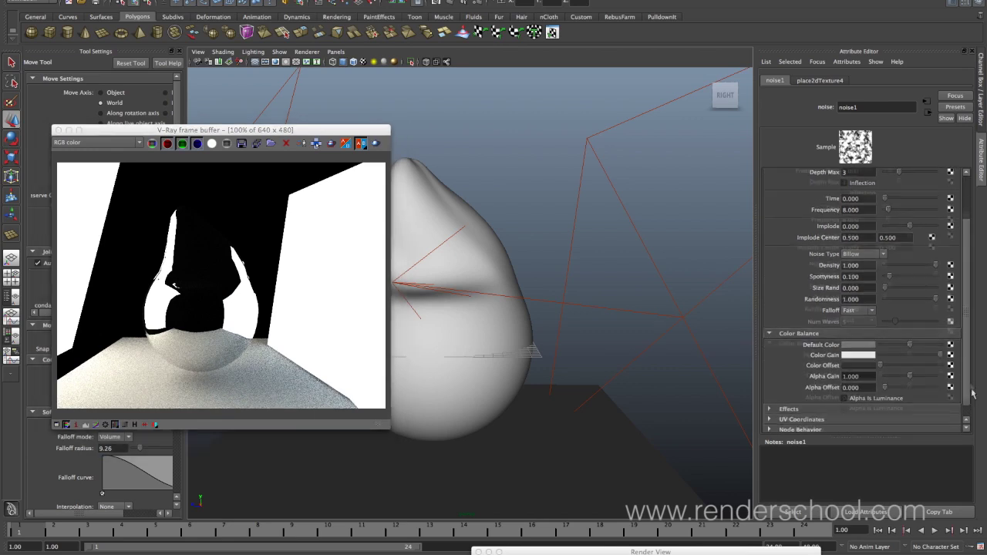
scroll(863, 400, "down", 1)
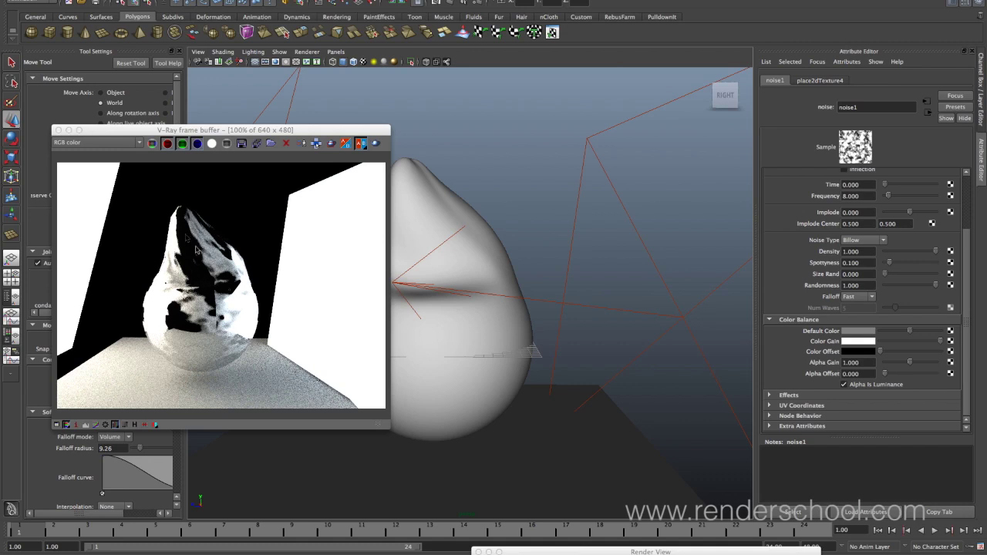
Change the noise type to Wispy and set the noise threshold to 0.283.
left_click(862, 240)
left_click(856, 268)
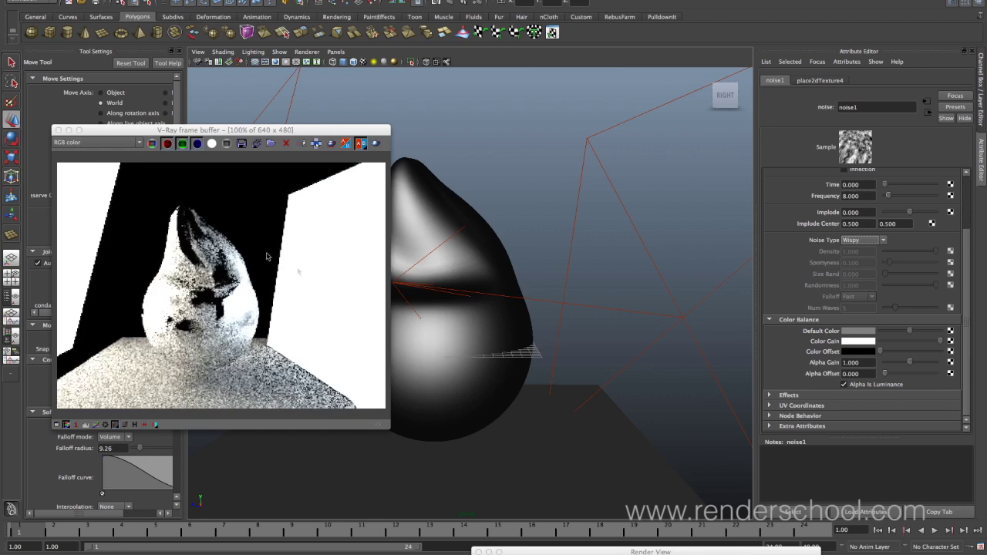
left_click(969, 182)
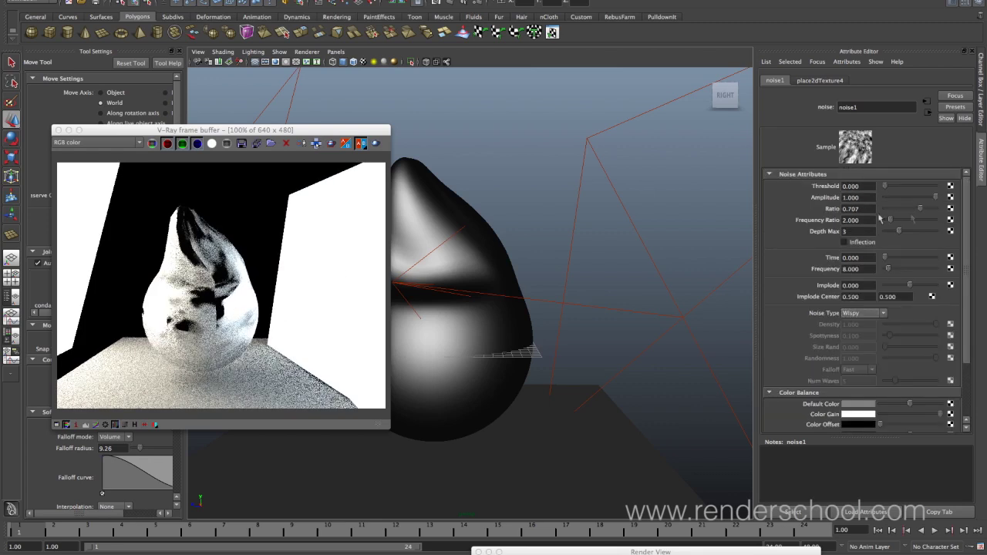
mouse_move(885, 187)
left_mouse_down()
mouse_move(915, 189)
mouse_move(901, 190)
left_mouse_up()
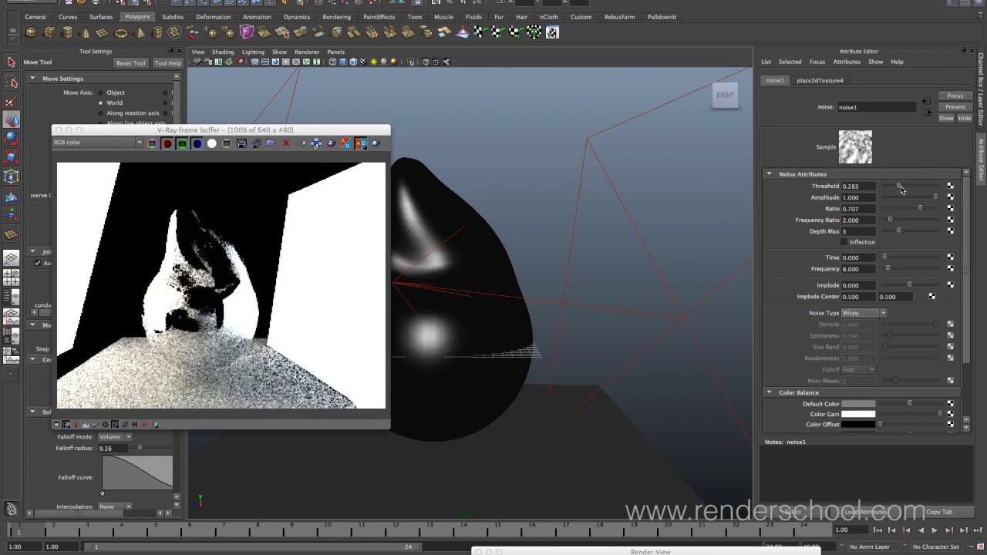
Break the noise texture's connection to the reflection glossiness and set the glossiness to 0.613.
left_click(929, 113)
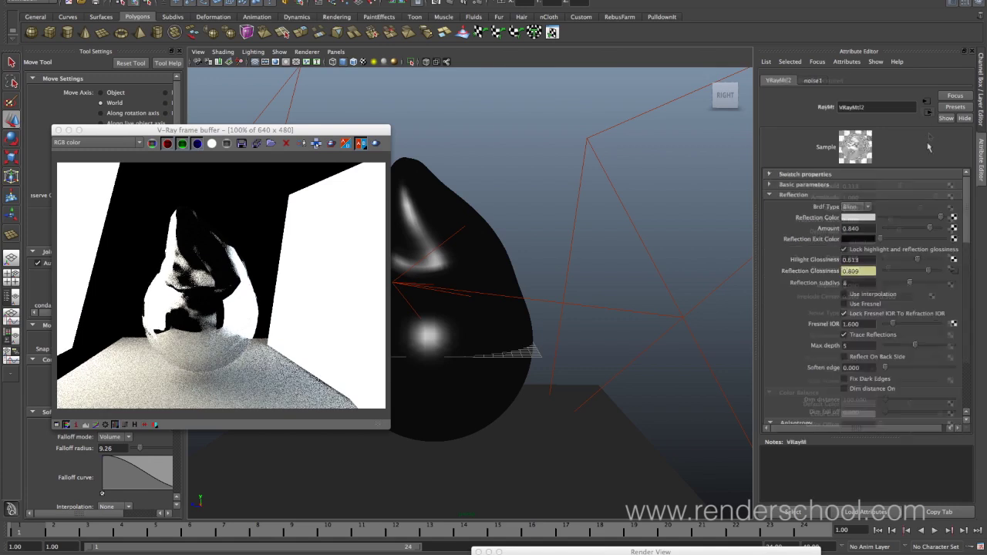
right_click(838, 273)
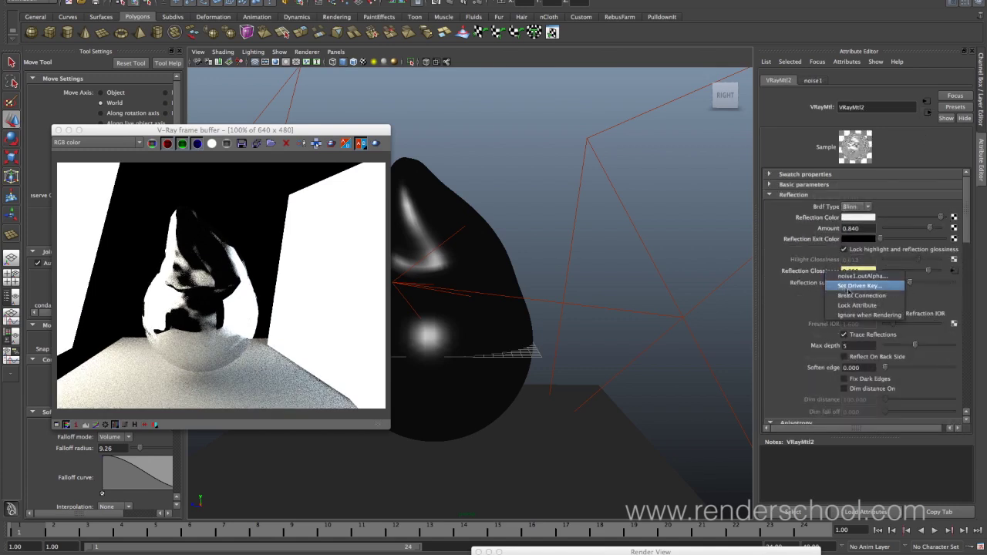
left_click(852, 295)
left_click_drag(926, 273, 920, 274)
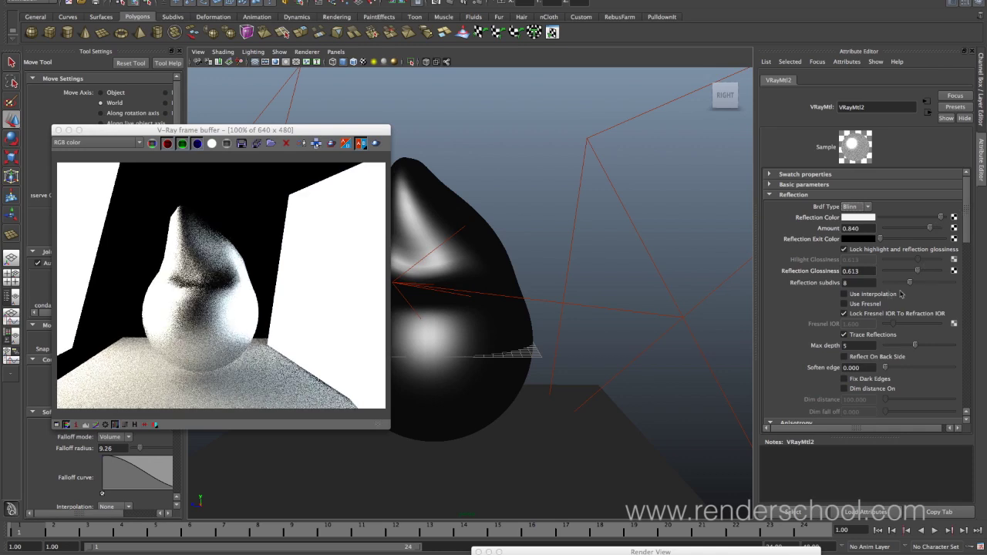
Set the material's reflection amount to 0.415 and its reflection glossiness to 0.764.
left_click_drag(931, 227, 908, 228)
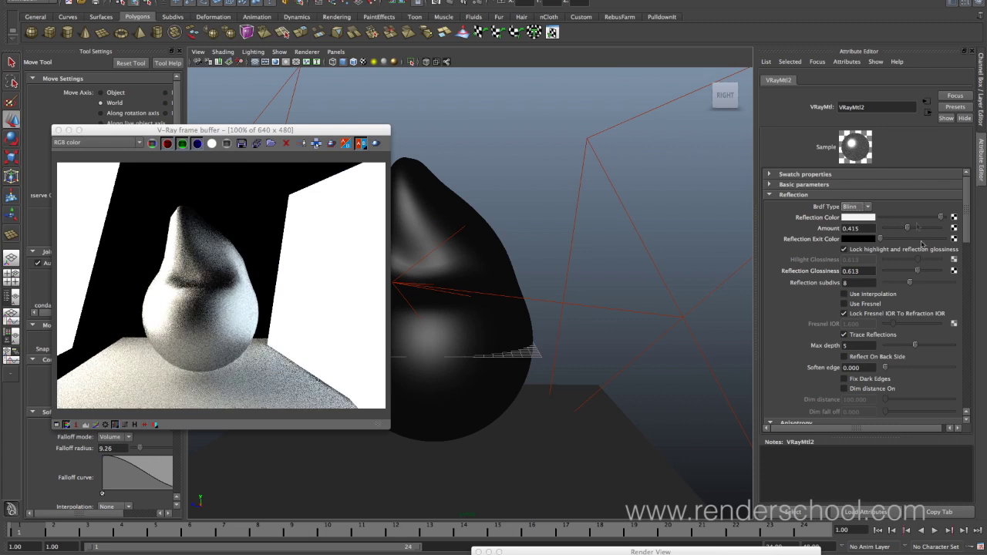
left_click_drag(917, 270, 929, 273)
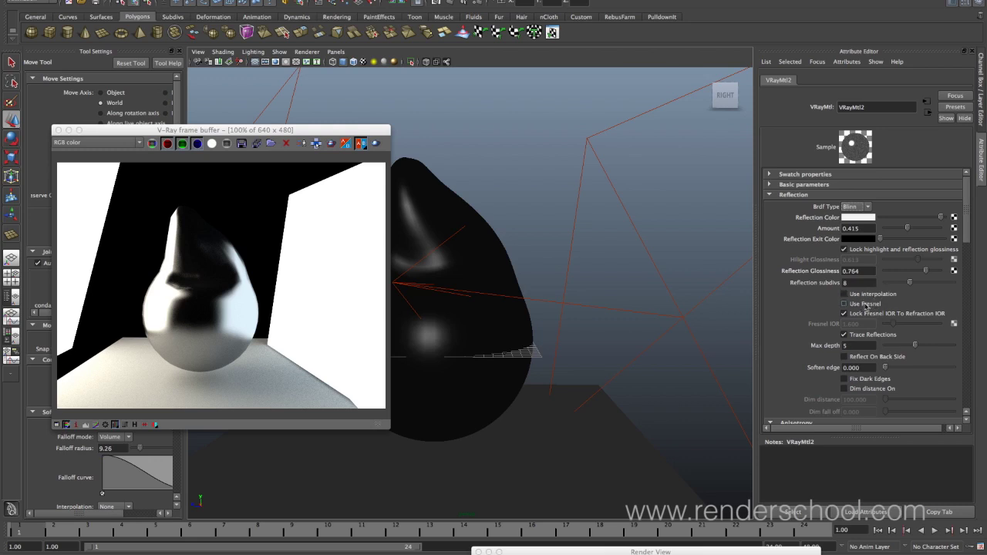
Enable Use Fresnel, unlock the Fresnel IOR from the refraction IOR, and set it to 16 after trying 10.
left_click(866, 305)
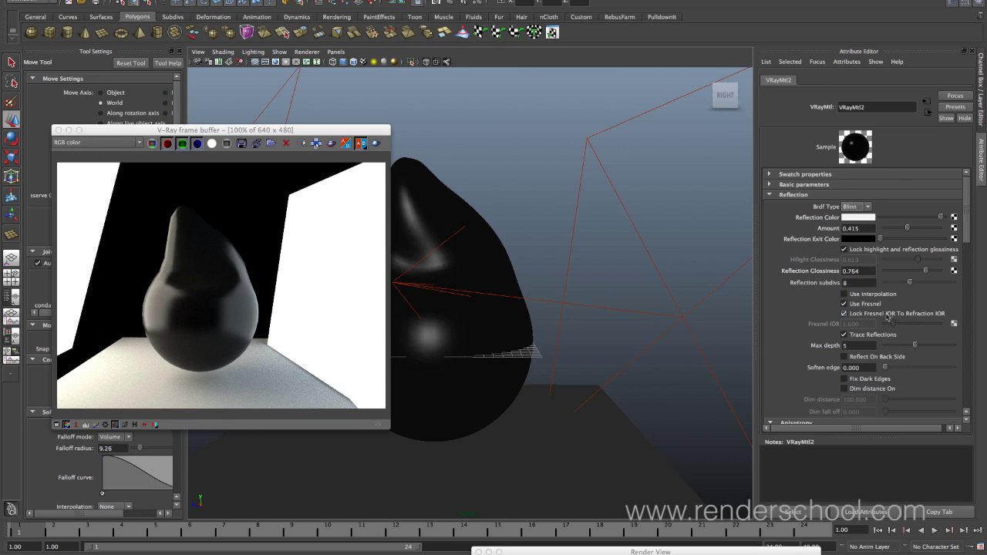
left_click(844, 314)
left_click_drag(897, 328, 942, 330)
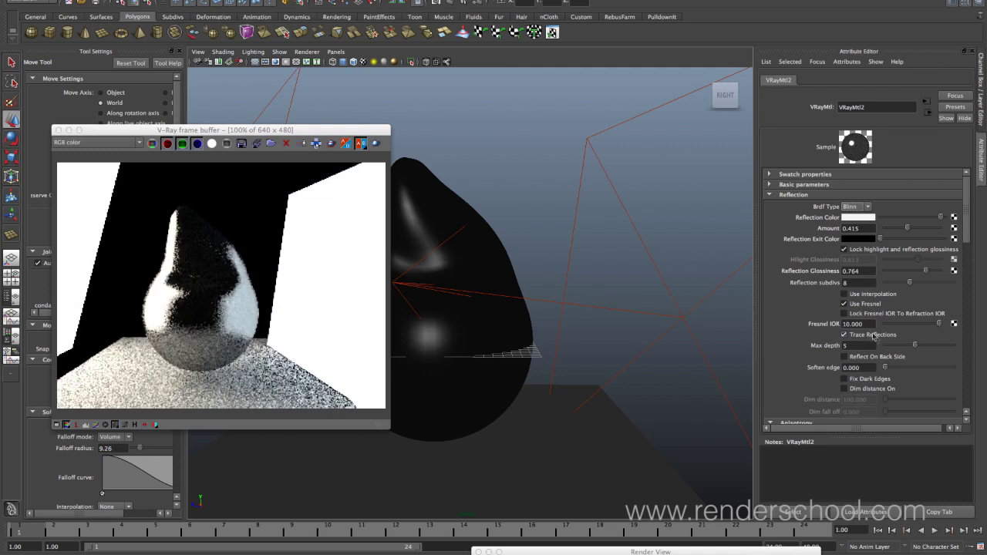
double_click(852, 324)
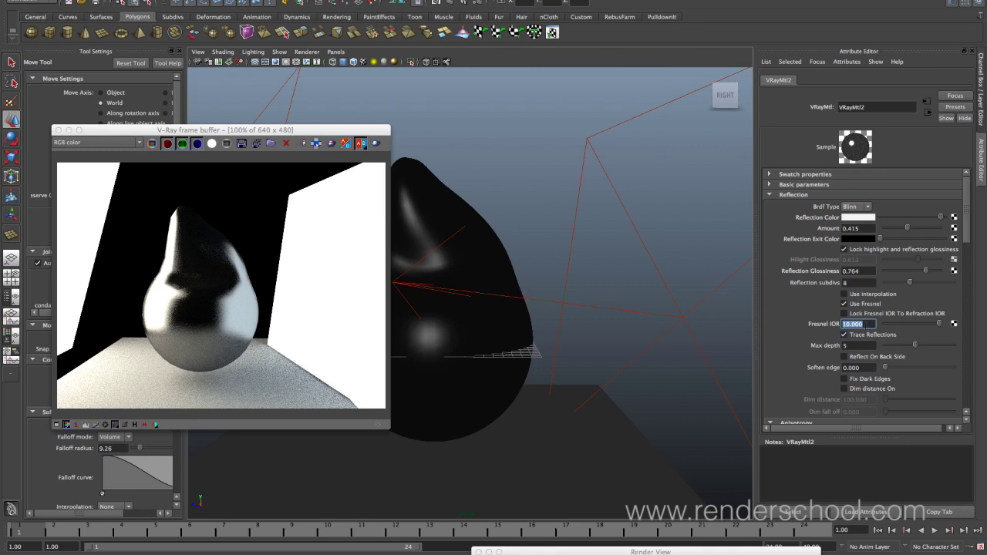
key("Return")
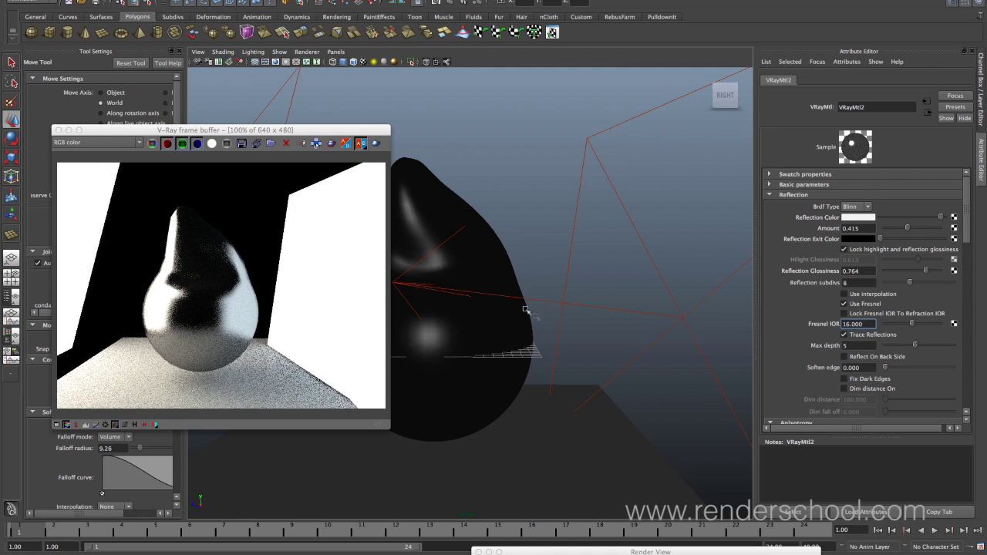
Try the material without Trace Reflections, restore the option, and set the reflection glossiness to 0.708 after trying 0.462.
left_click(866, 337)
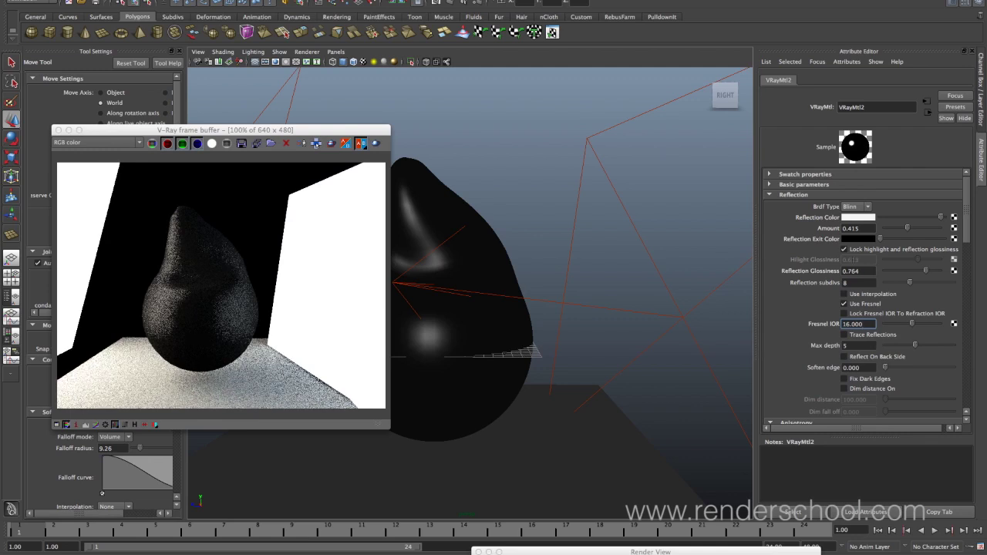
left_click_drag(923, 273, 910, 274)
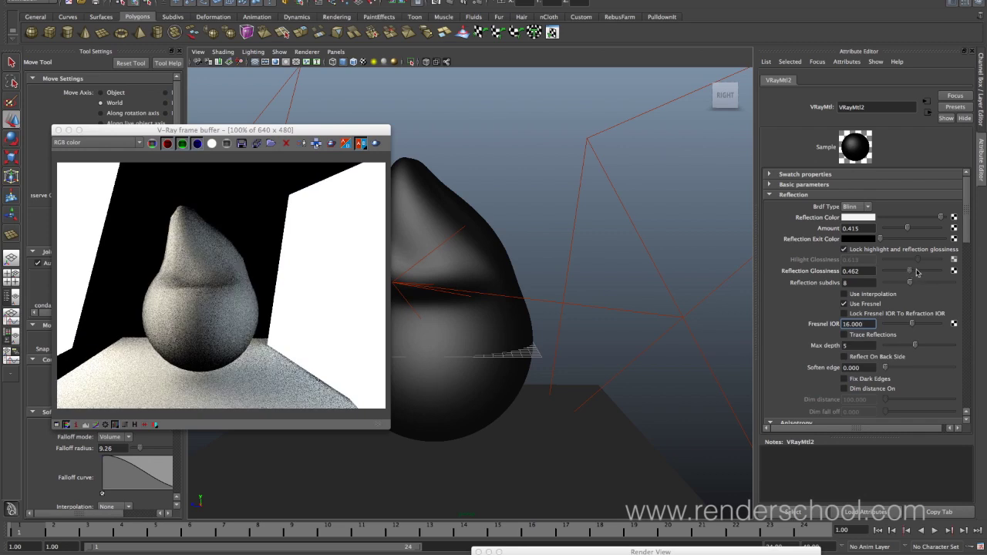
left_click_drag(917, 272, 925, 275)
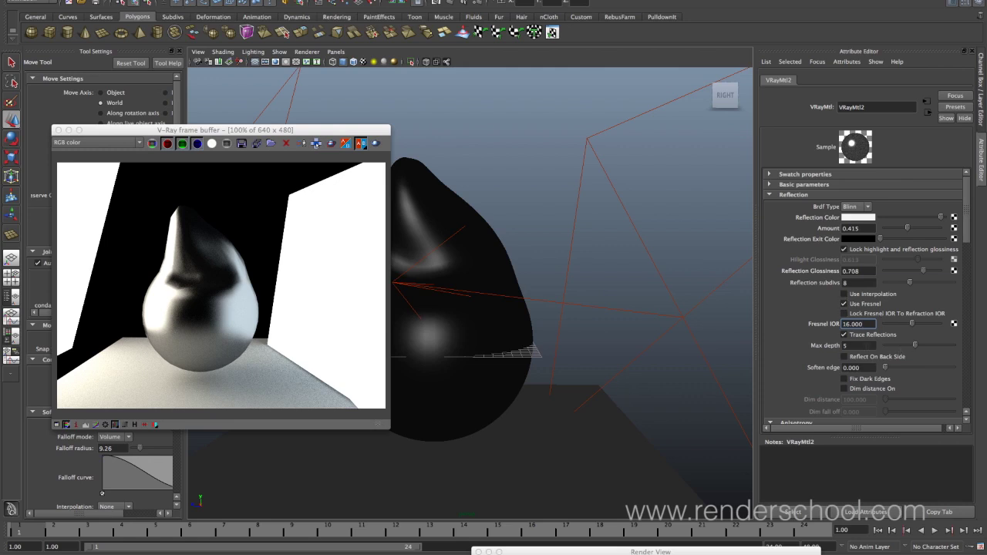
Try the Fix Dark Edges option on the reflection and return it to off, with soften edge kept at 0.000.
left_click(848, 345)
left_click(868, 381)
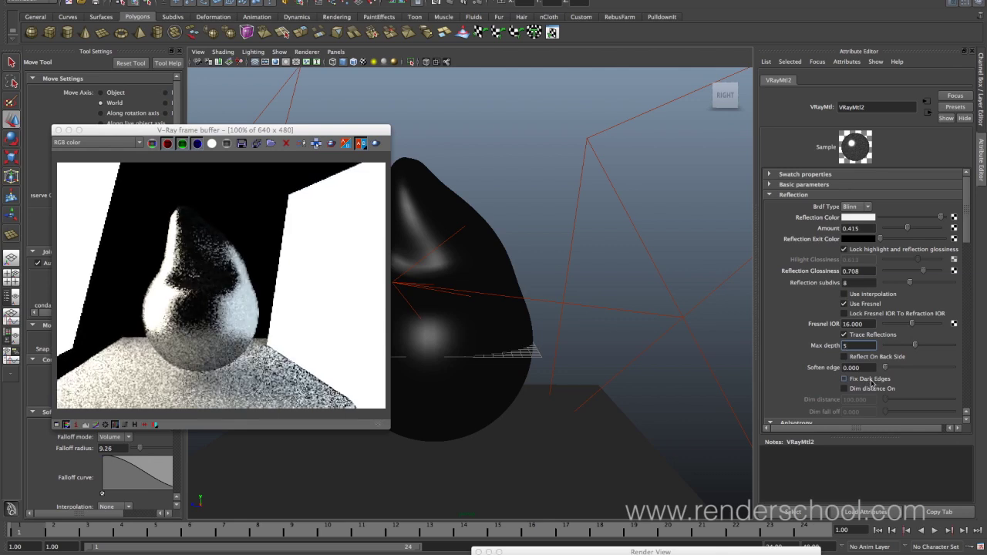
left_click(868, 381)
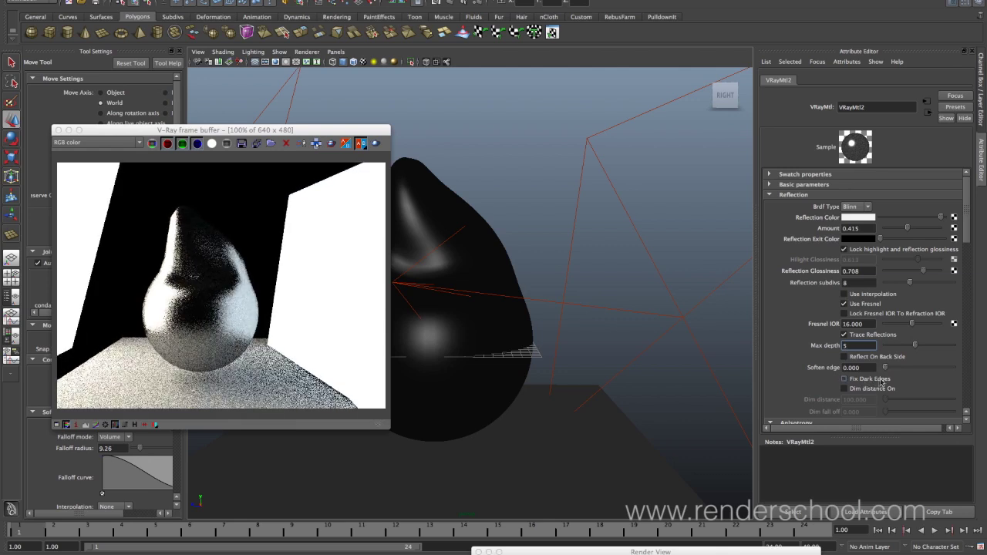
mouse_move(887, 372)
left_mouse_down()
mouse_move(911, 371)
mouse_move(886, 370)
left_mouse_up()
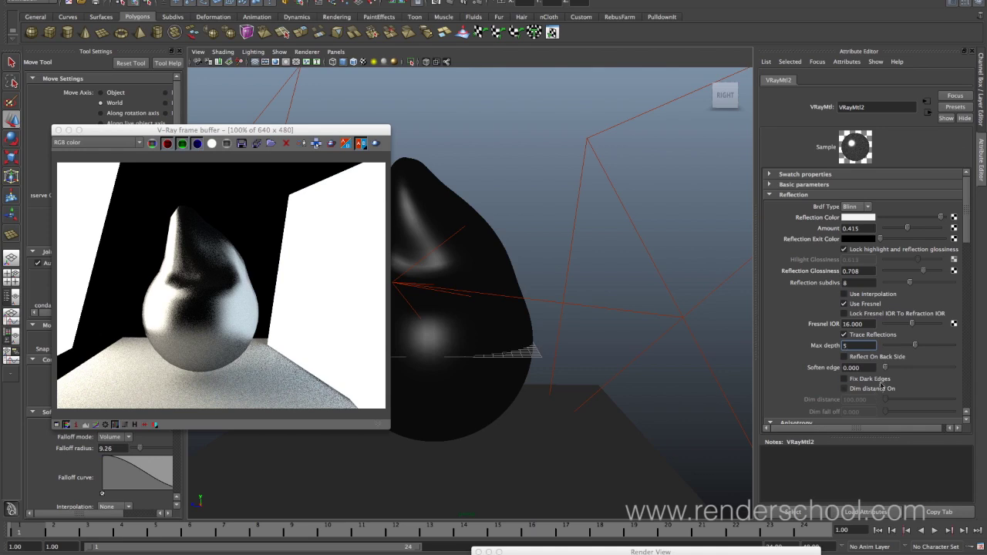
Turn on the reflection's dim distance and set it to 10 after trying 1, 0 and 2.
left_click(844, 389)
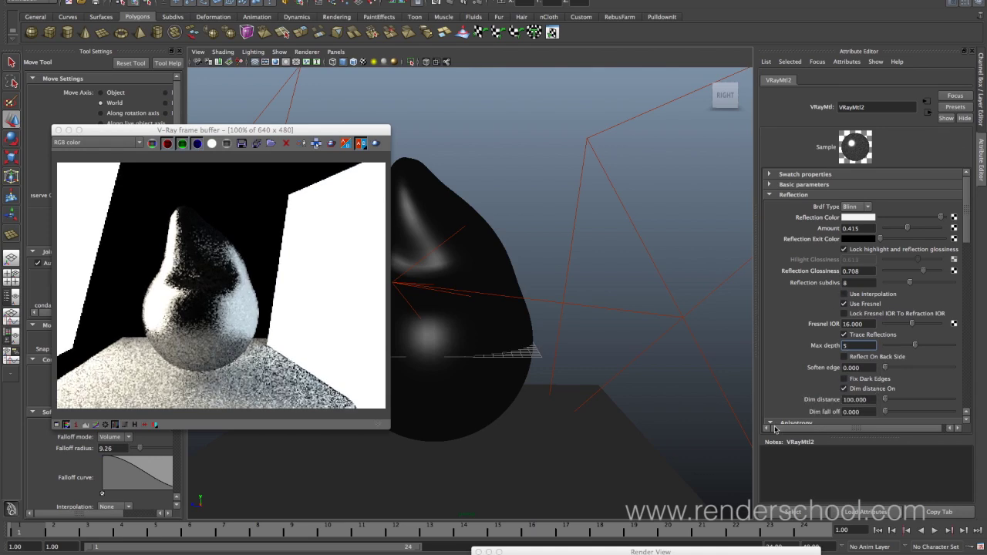
left_click(856, 400)
type("1")
key("Return")
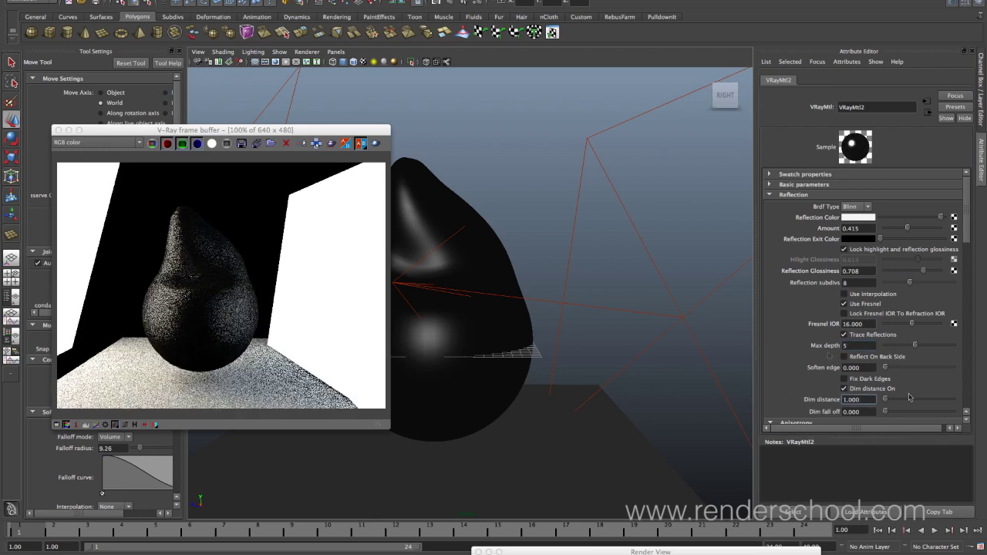
left_click_drag(885, 399, 886, 404)
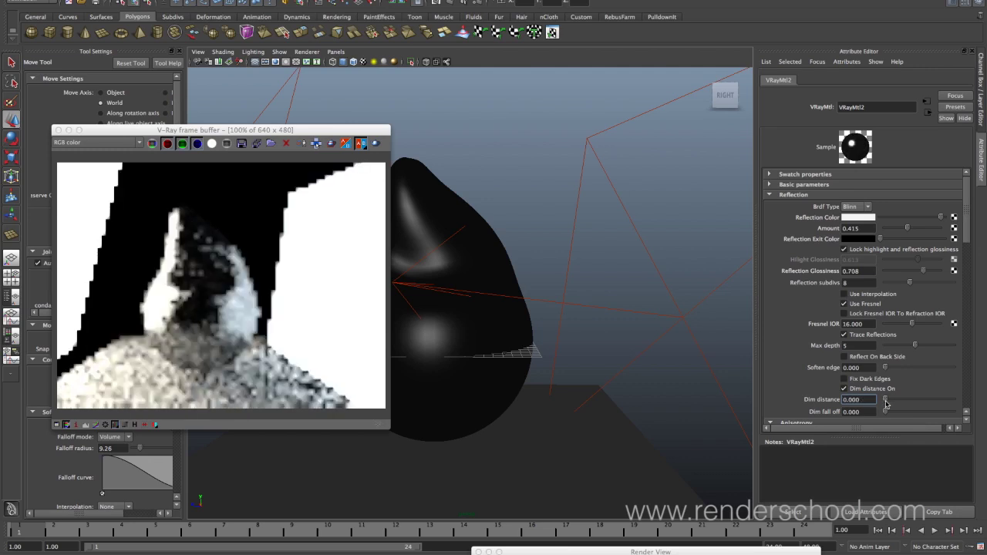
type("2")
key("Tab")
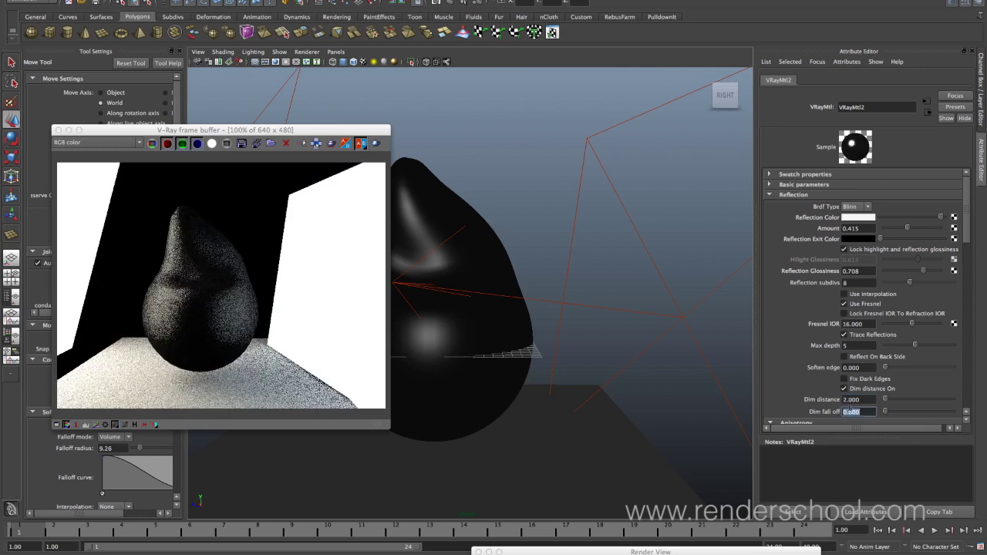
left_click_drag(852, 400, 861, 407, "ctrl")
double_click(860, 400)
type("10")
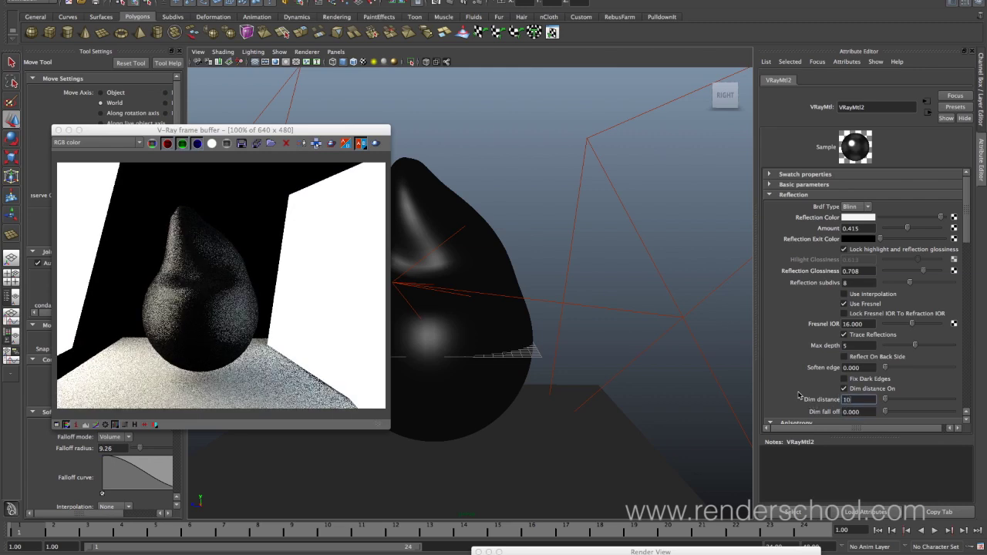
key("Return")
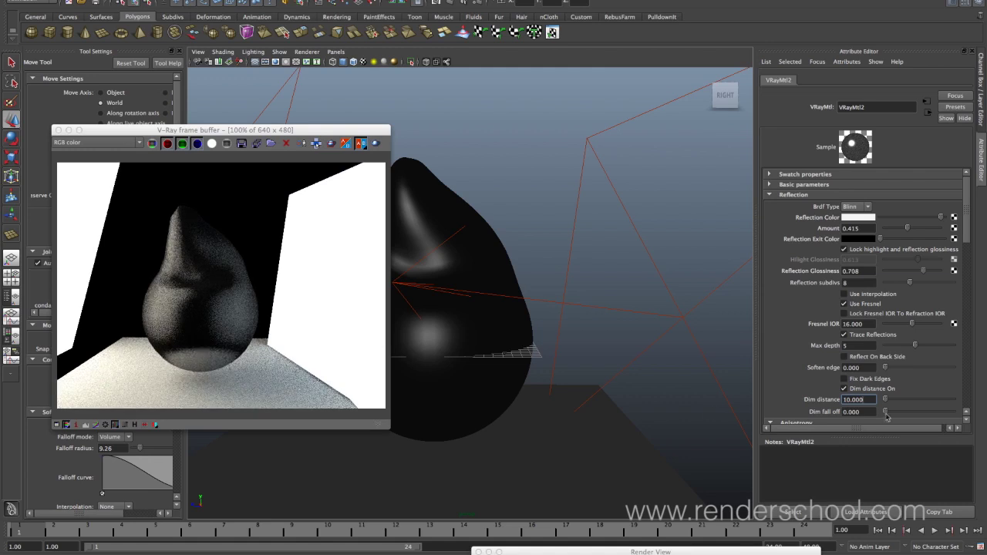
Try a dim fall off of 1.000 on the reflection and return it to 0.000.
left_click_drag(886, 411, 974, 420)
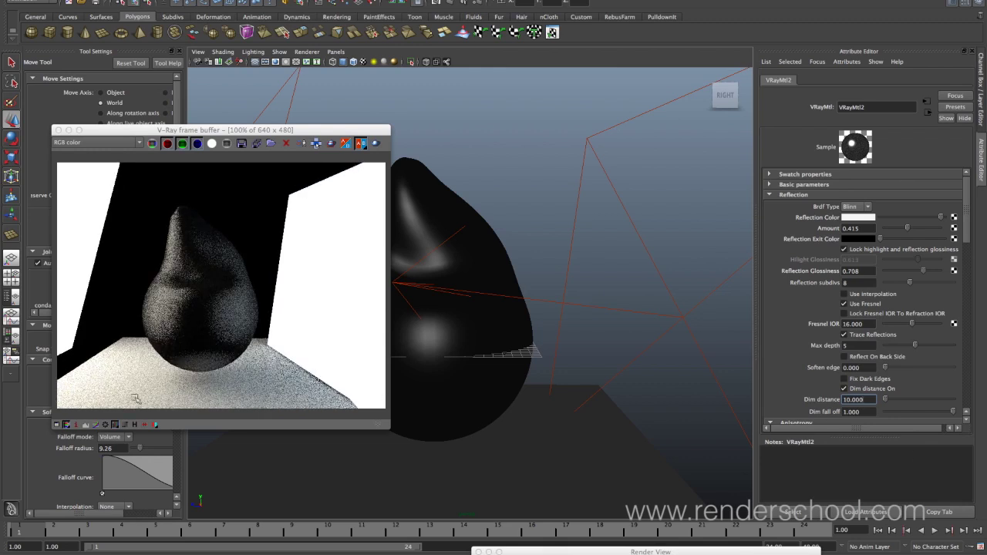
left_click_drag(891, 416, 871, 415)
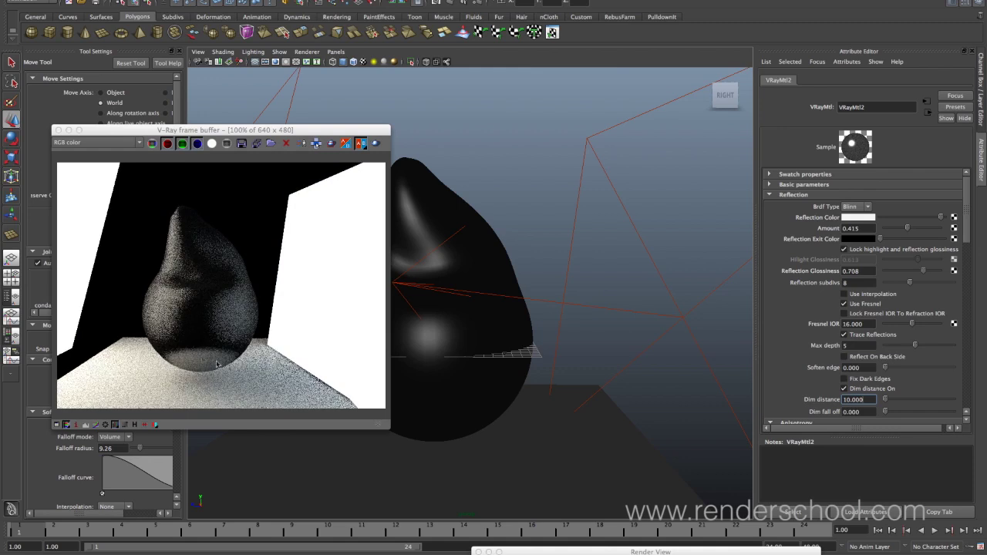
Set the reflection's dim fall off to 1.000 and its dim distance to 30.
left_click_drag(895, 417, 953, 414)
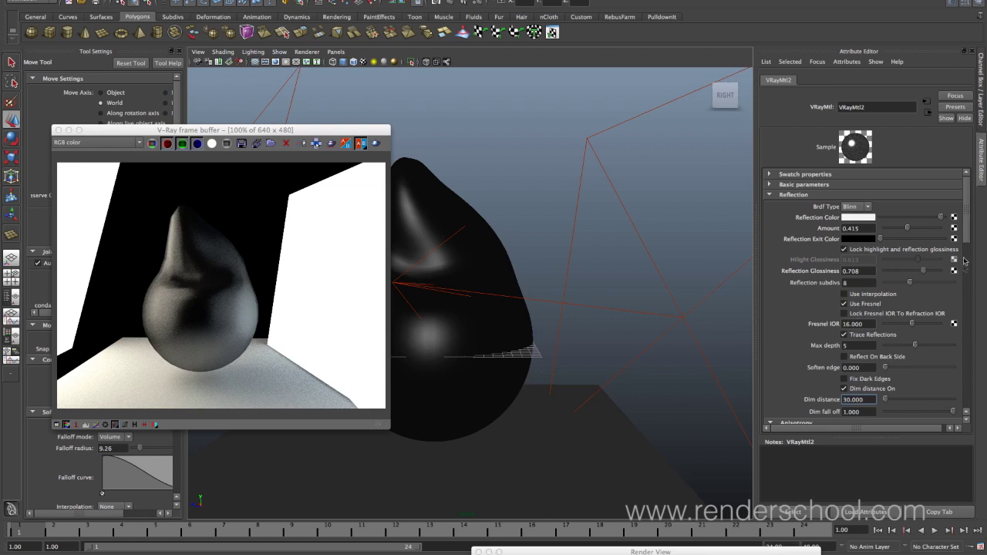
left_click_drag(968, 239, 972, 283)
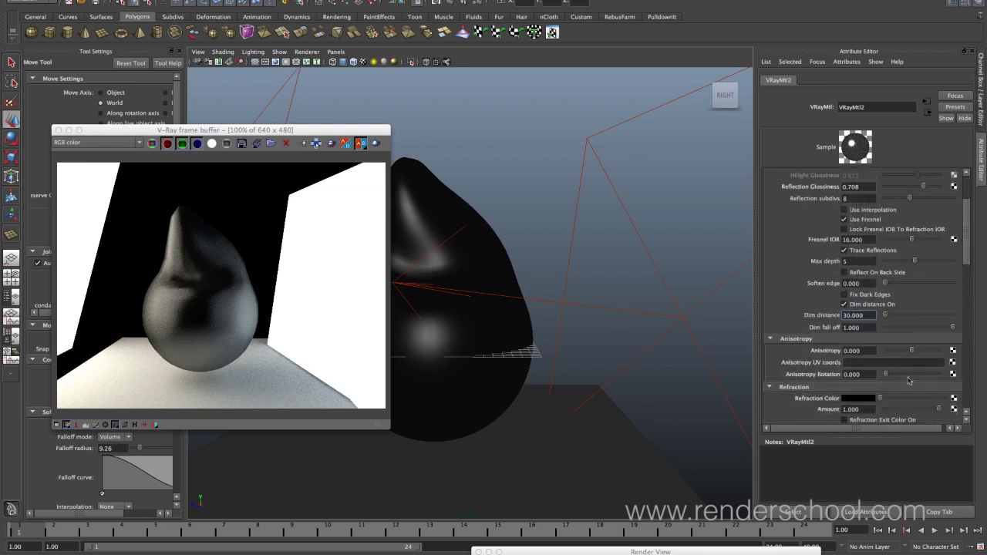
left_click(870, 275)
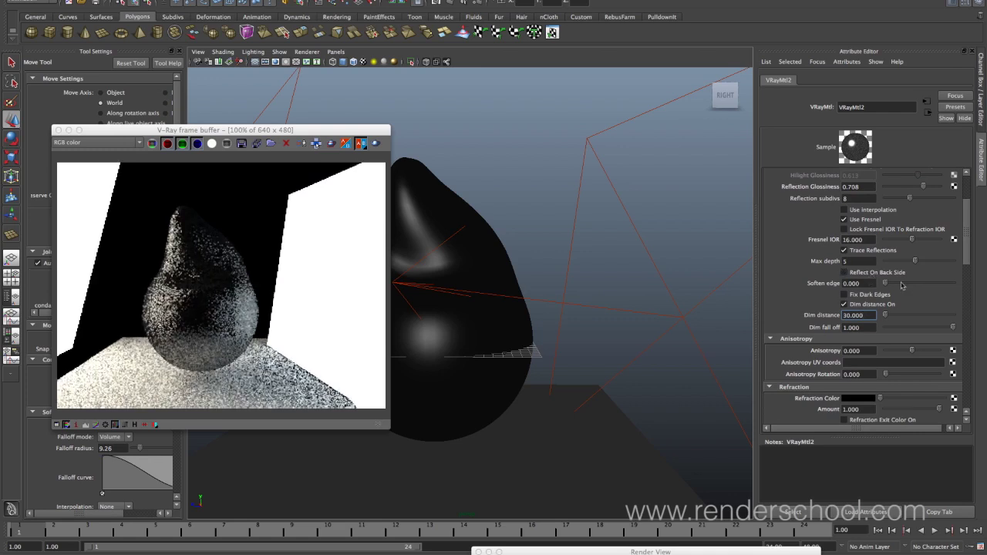
Turn off the reflection's dim distance, and set its amount to 0.453 and glossiness to 0.726 after trying 0.670 and 0.868.
left_click_drag(969, 244, 934, 253)
left_click_drag(907, 207, 924, 210)
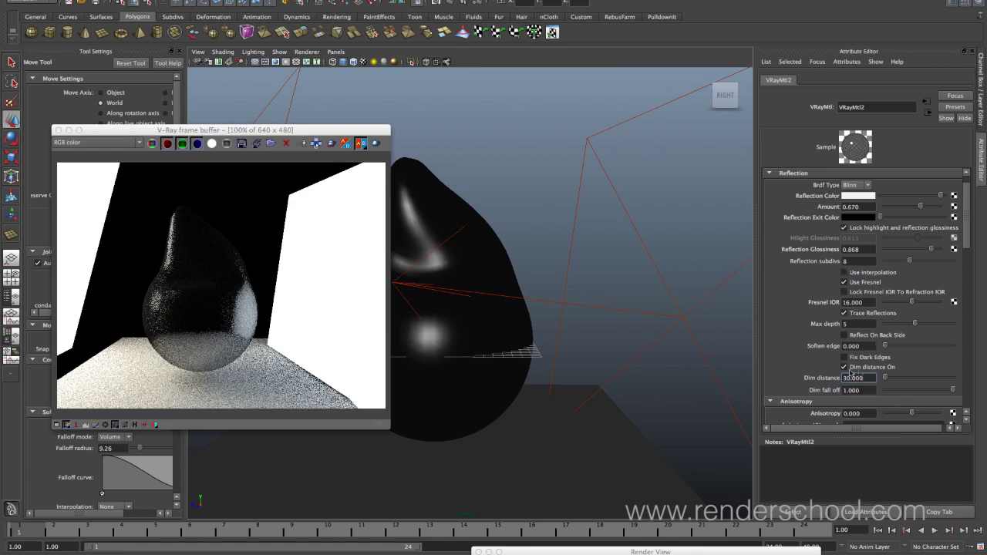
left_click(904, 368)
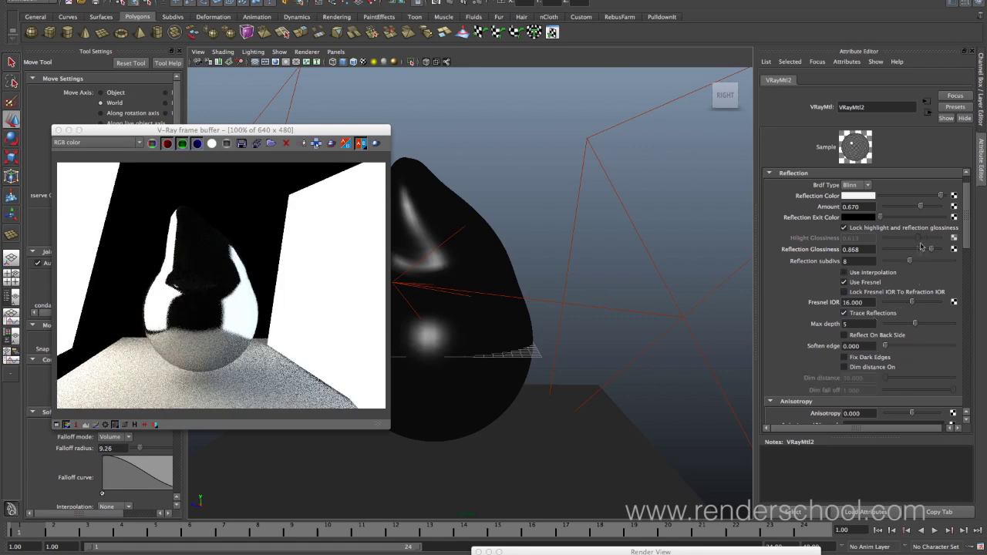
left_click_drag(920, 207, 910, 210)
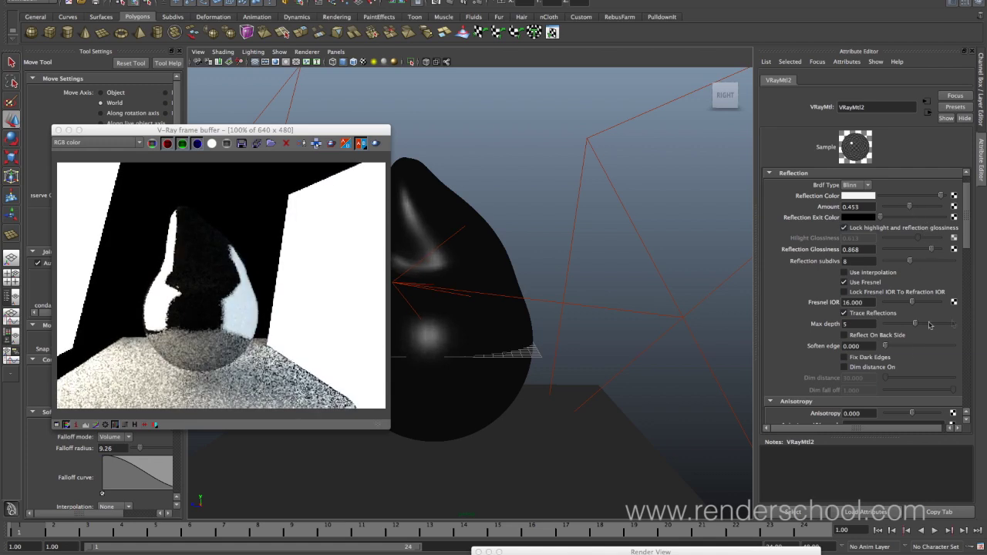
left_click_drag(931, 250, 923, 253)
Set the anisotropy to 0.1 after trying -0.686 and 0.451, with an anisotropy rotation of 0.059.
scroll(970, 272, "down", 5)
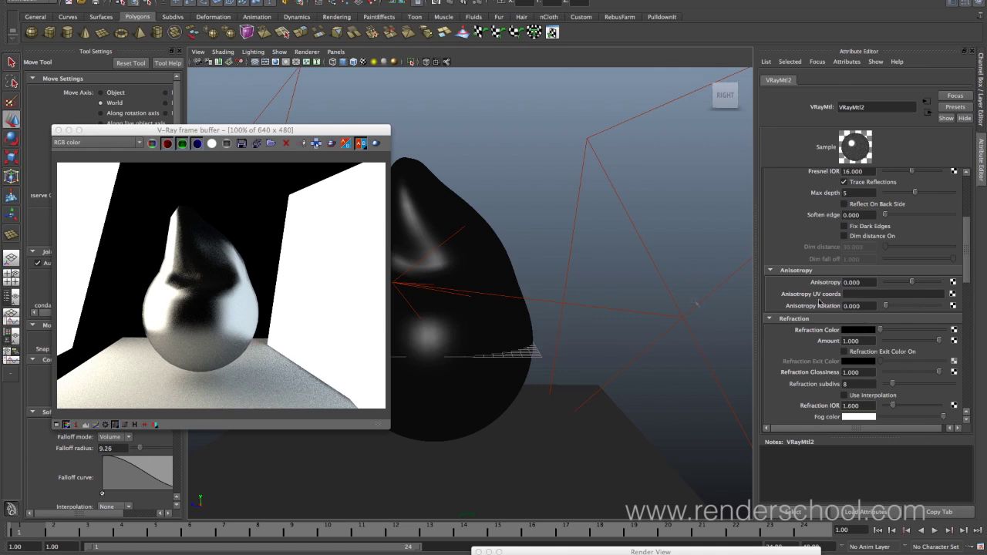
left_click_drag(920, 284, 894, 286)
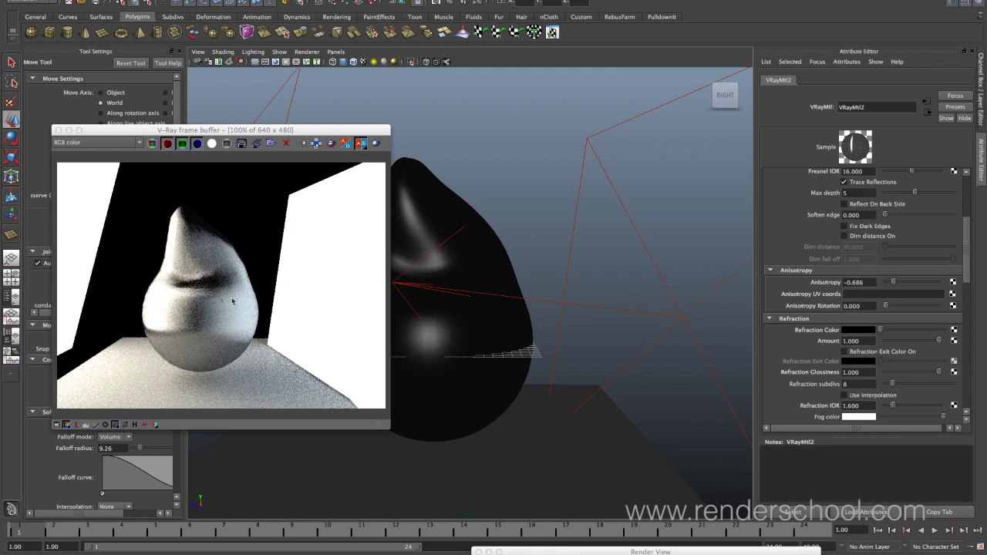
left_click(923, 282)
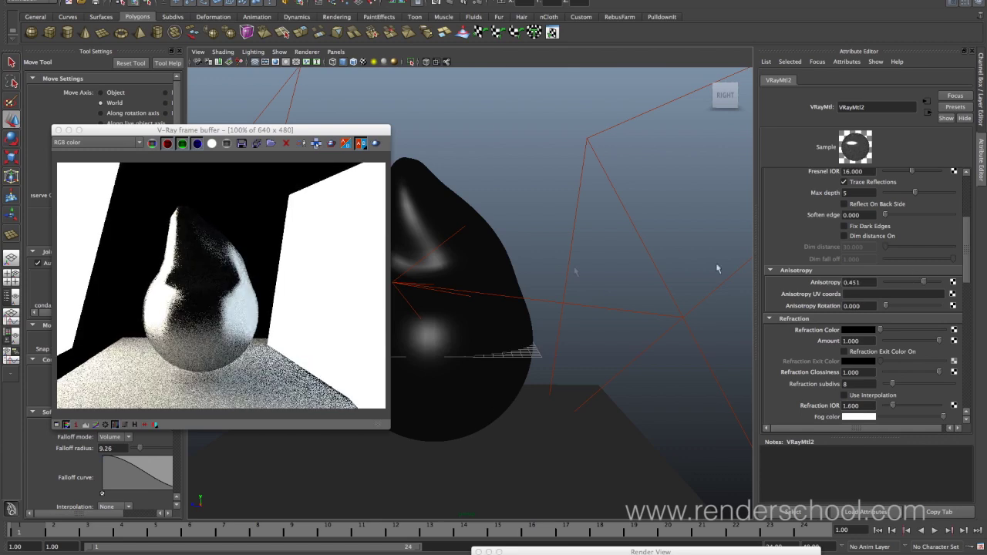
mouse_move(886, 306)
left_mouse_down()
mouse_move(899, 308)
mouse_move(890, 316)
left_mouse_up()
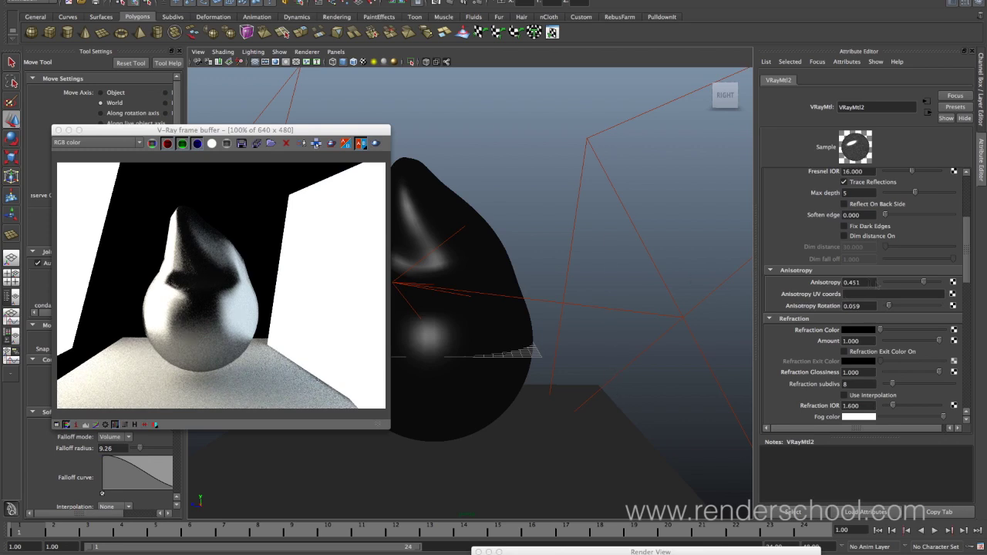
left_click(852, 283)
type("0.1")
key("Return")
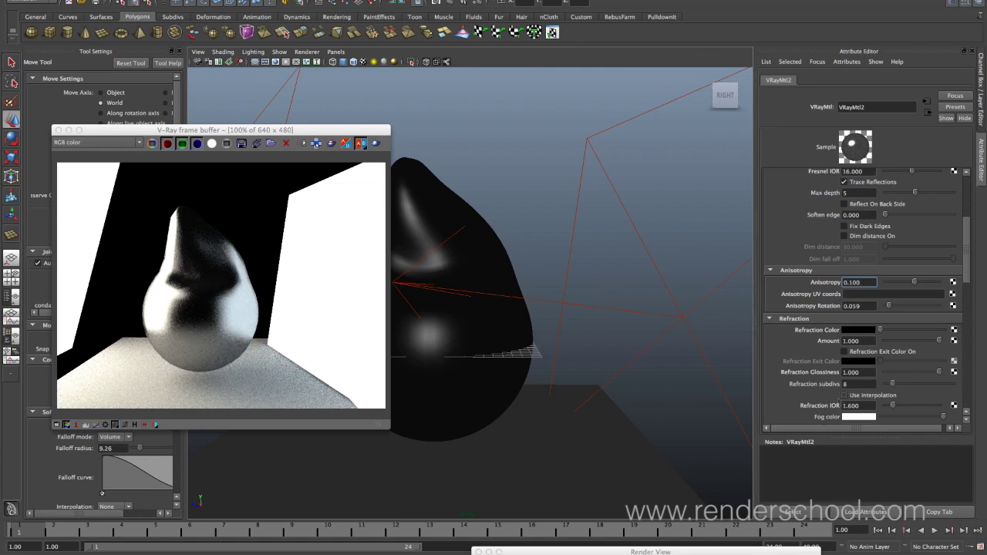
Set the material's reflection color to black and its refraction color to white, and inspect the pear from several angles.
left_click_drag(963, 282, 876, 219)
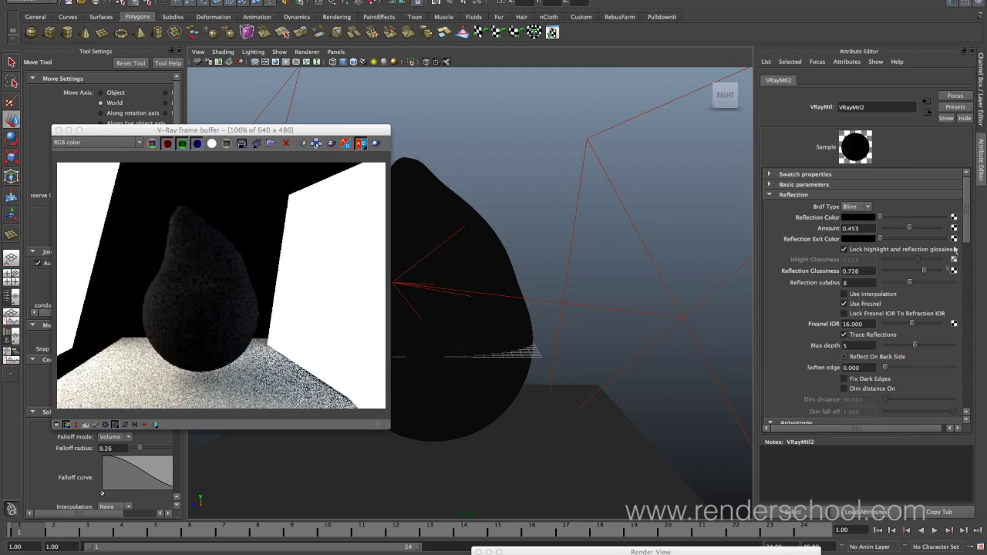
mouse_move(966, 234)
left_mouse_down()
mouse_move(966, 282)
mouse_move(889, 290)
left_mouse_up()
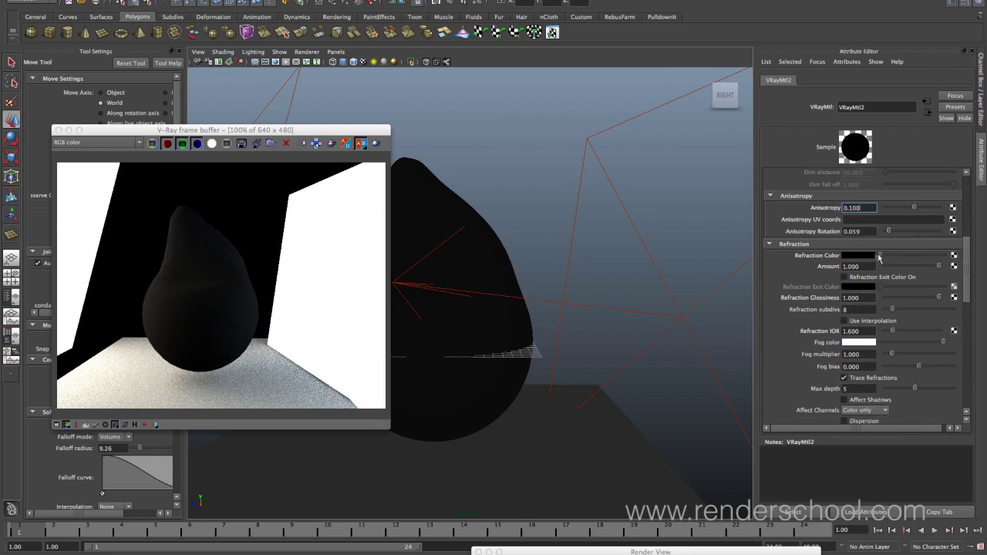
left_click_drag(884, 257, 944, 256)
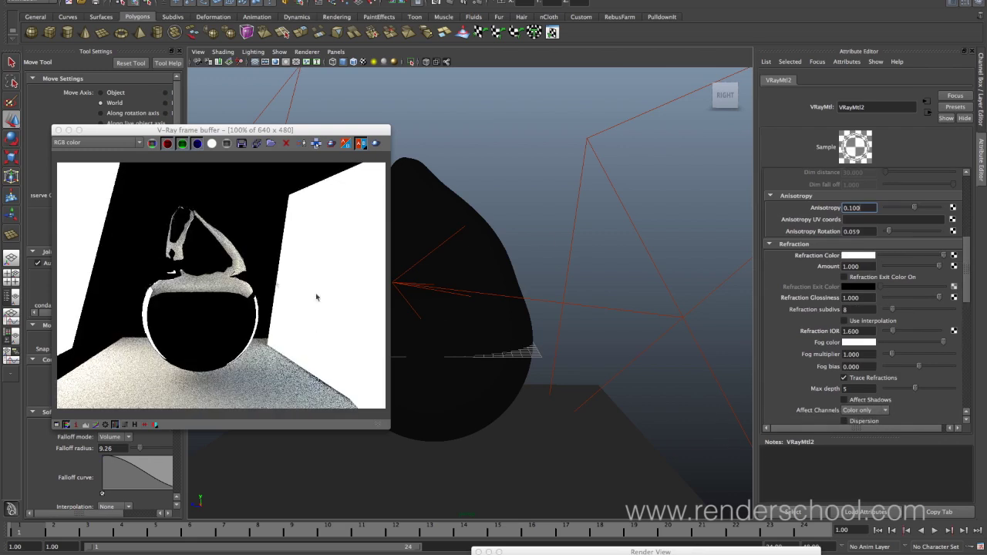
left_click_drag(483, 312, 535, 313, "alt")
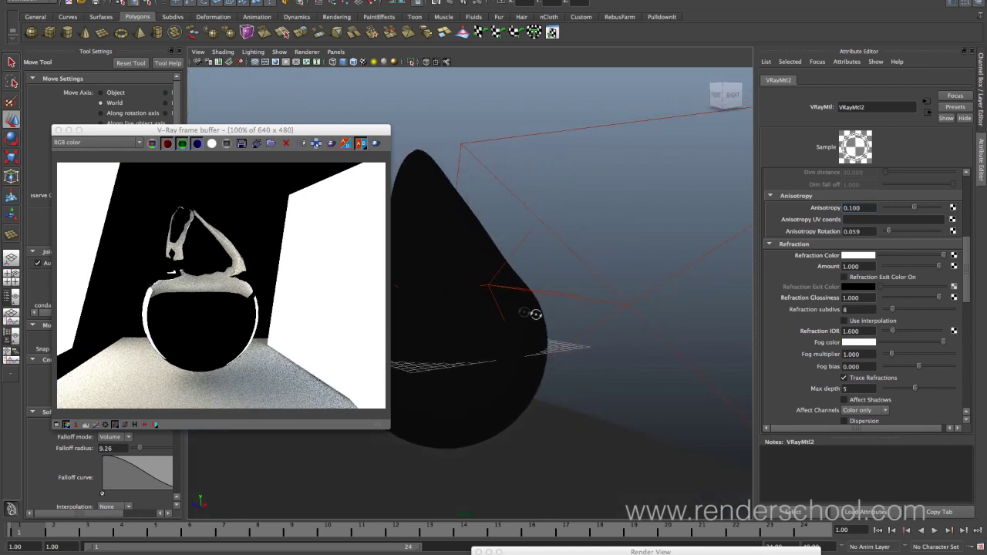
left_click_drag(530, 348, 490, 371, "alt")
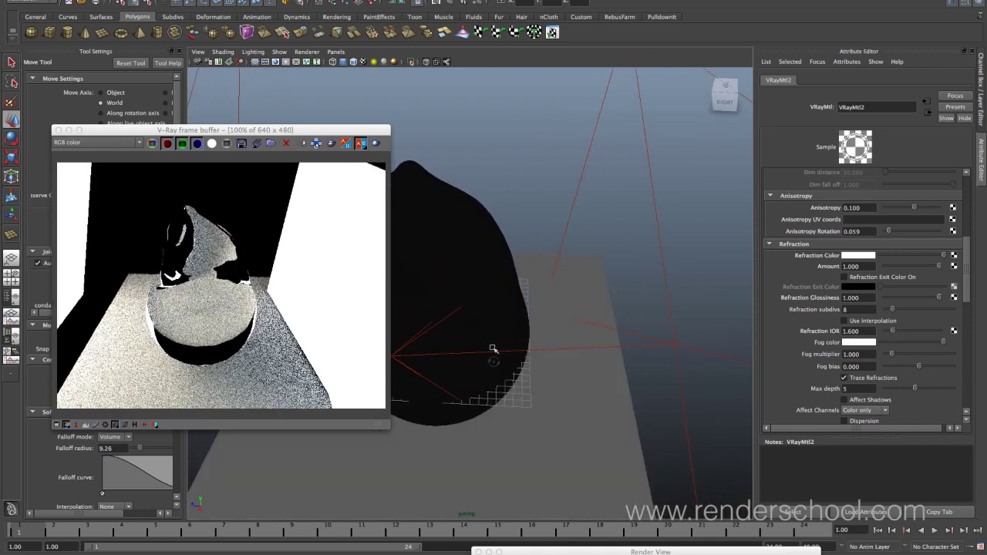
left_click_drag(478, 302, 546, 310, "alt")
left_click_drag(533, 353, 579, 342, "alt")
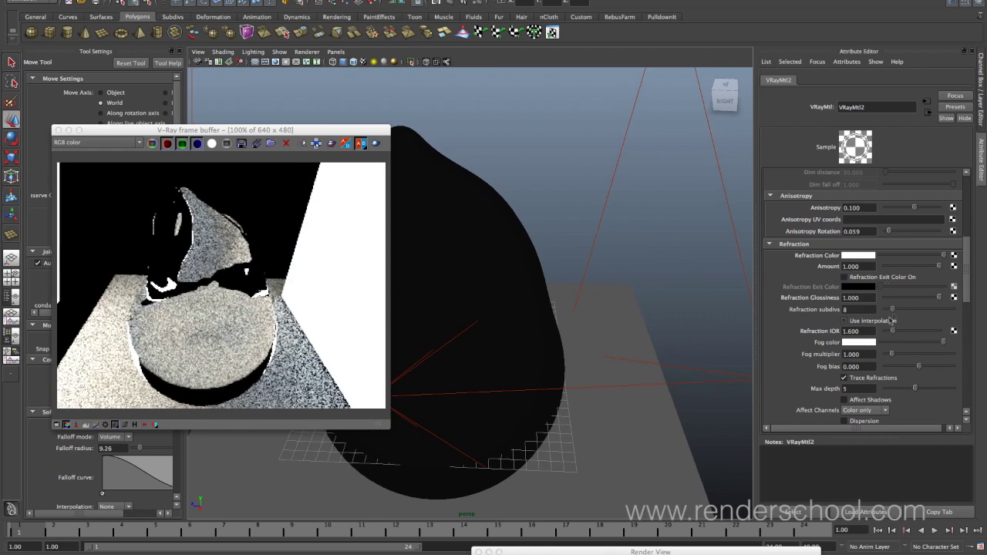
Set the refraction IOR to 1.8 after trying 1.226 and checking the pear from another angle.
left_click_drag(900, 334, 890, 332)
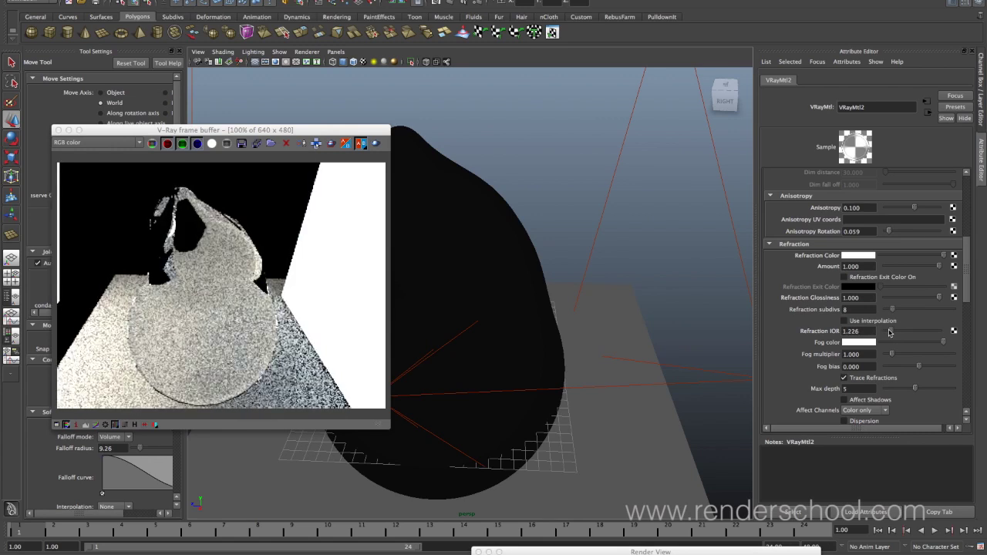
left_click_drag(612, 370, 547, 393, "alt")
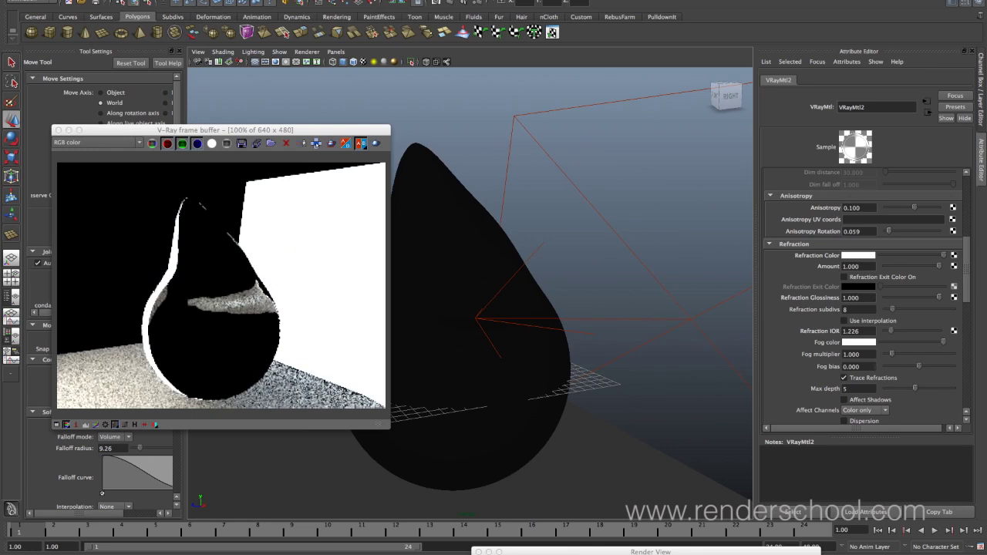
left_click(855, 331)
type("1.8")
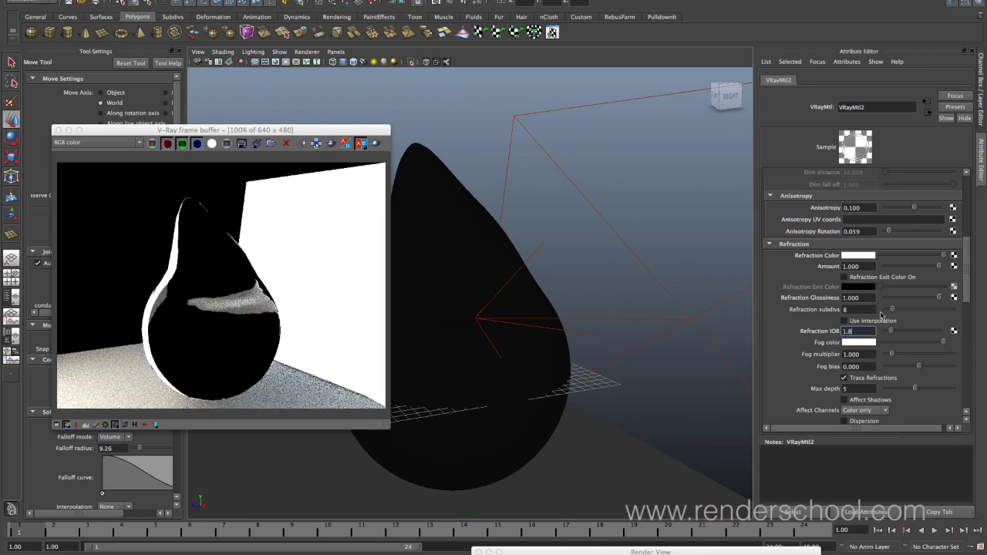
key("Return")
Set the refraction's max depth to 10.
left_click_drag(564, 365, 525, 352, "alt")
left_click(857, 389)
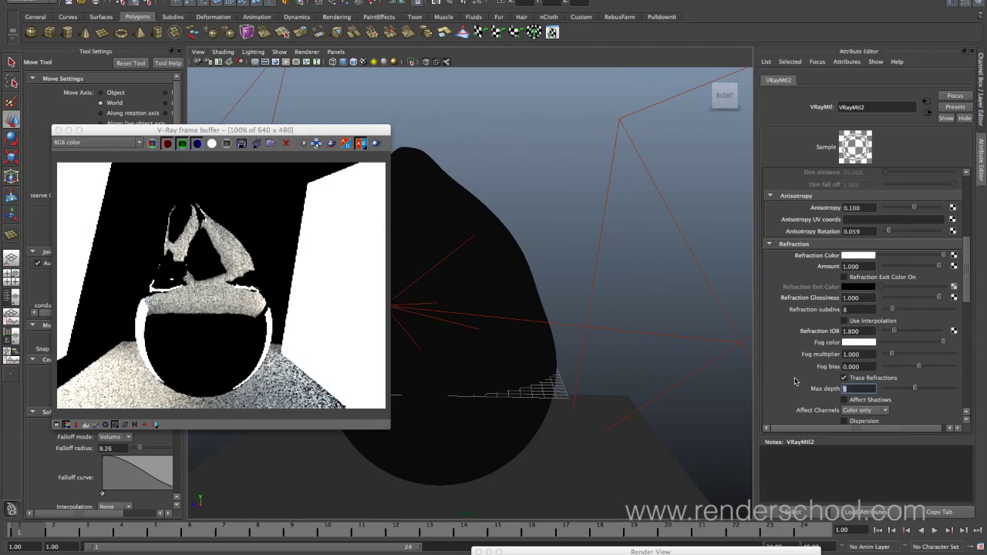
key("Return")
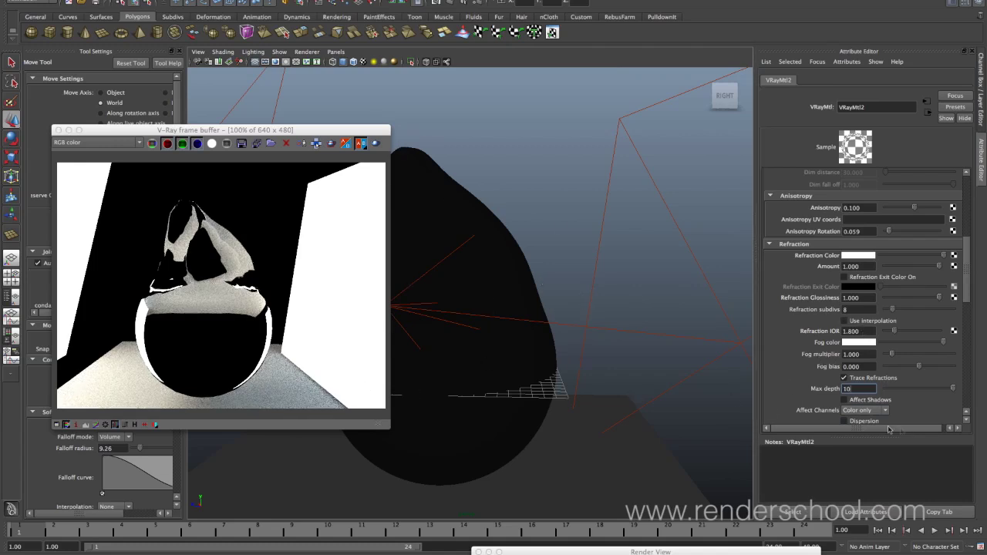
Try magenta as the refraction color and return it to white.
left_click(855, 255)
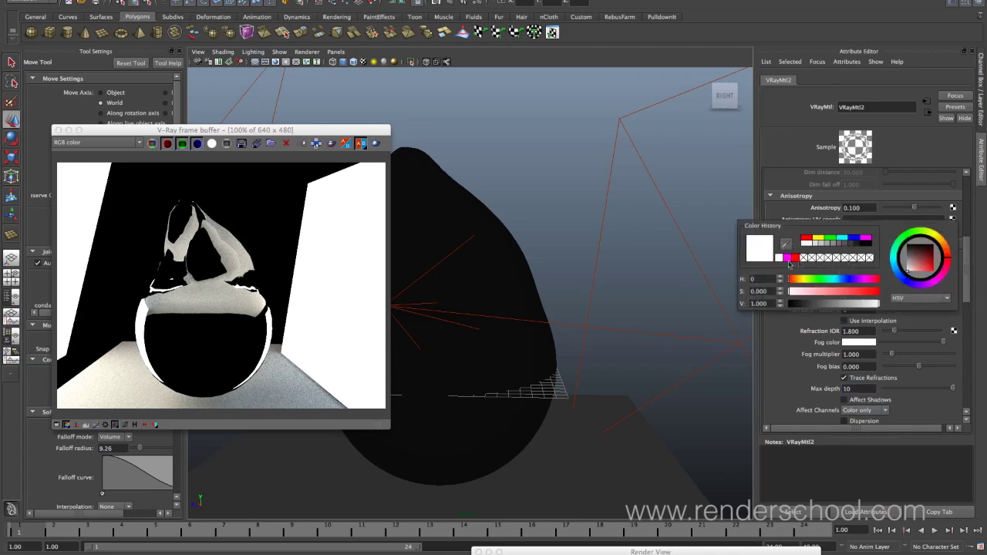
left_click(788, 257)
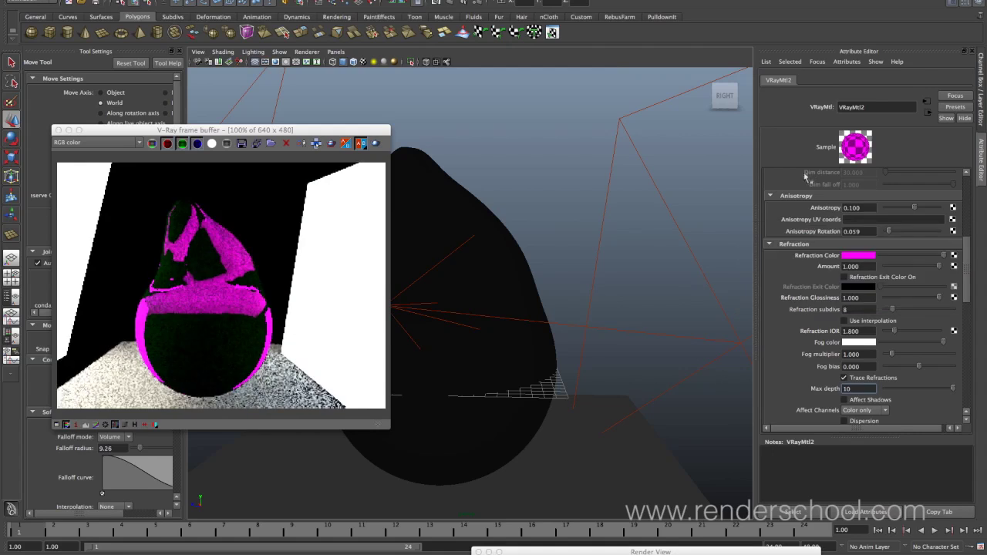
left_click(864, 255)
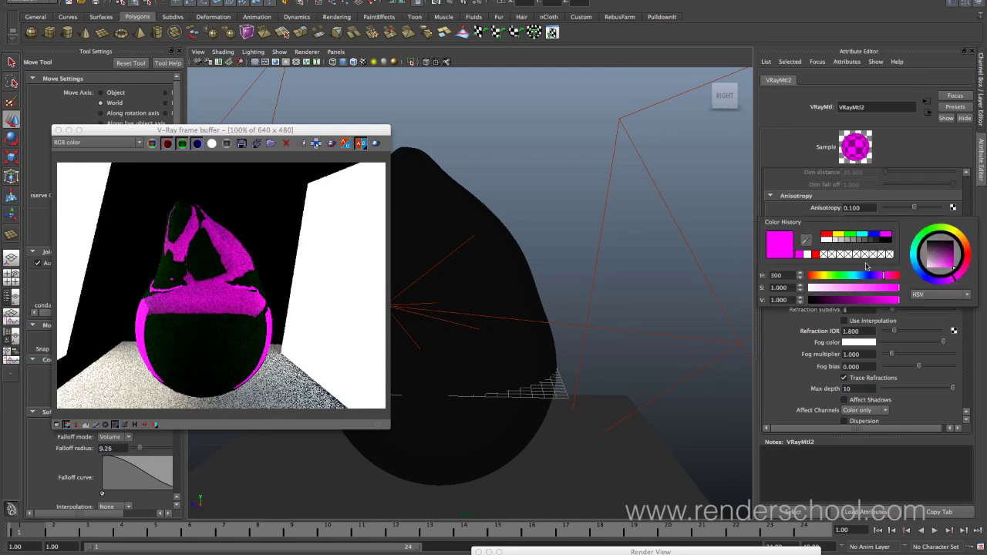
left_click(808, 256)
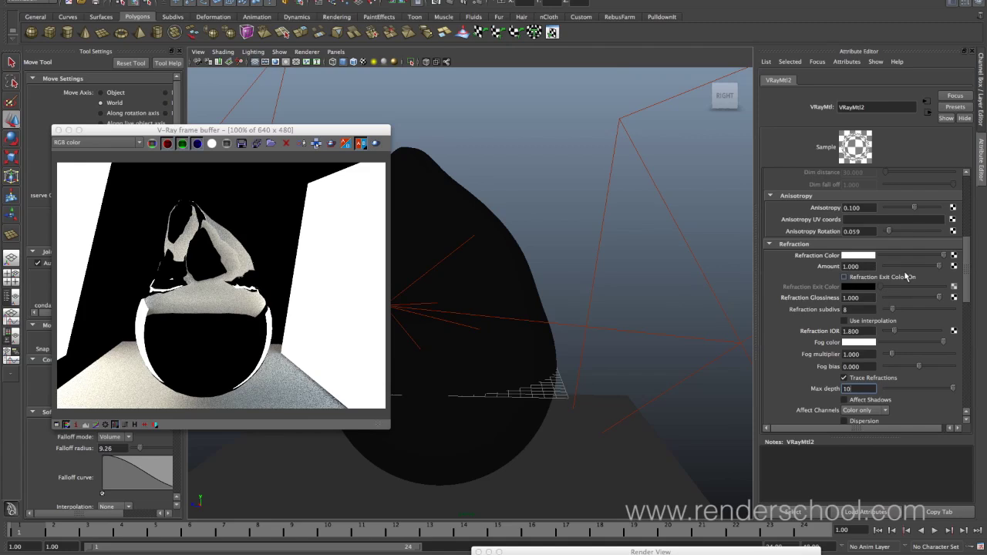
Set the refraction glossiness to 0.849 after trying 0.519, 0.887 and 0.792, keeping the refraction amount at 1.000.
mouse_move(933, 265)
left_mouse_down()
mouse_move(906, 268)
mouse_move(941, 266)
left_mouse_up()
left_click_drag(933, 301, 915, 302)
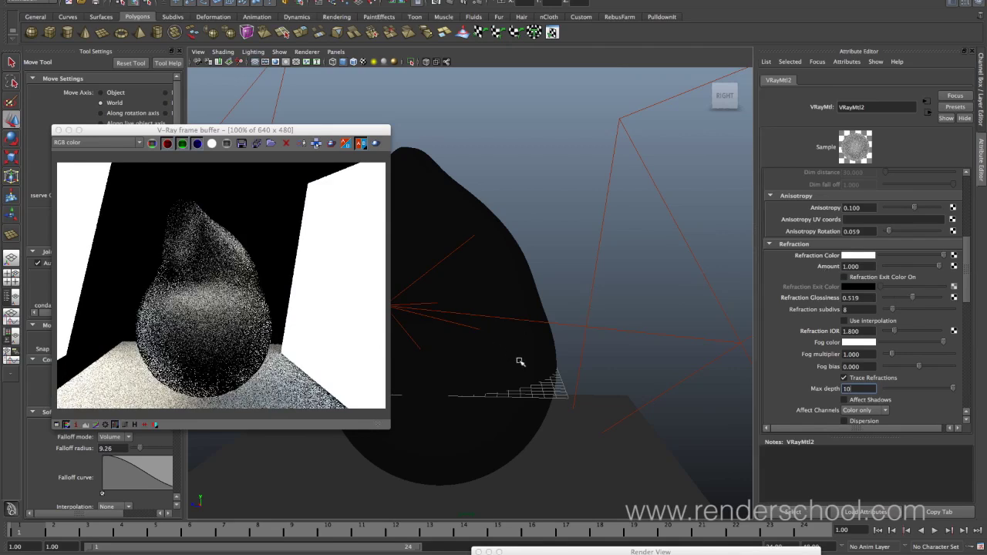
left_click_drag(524, 370, 551, 375, "alt")
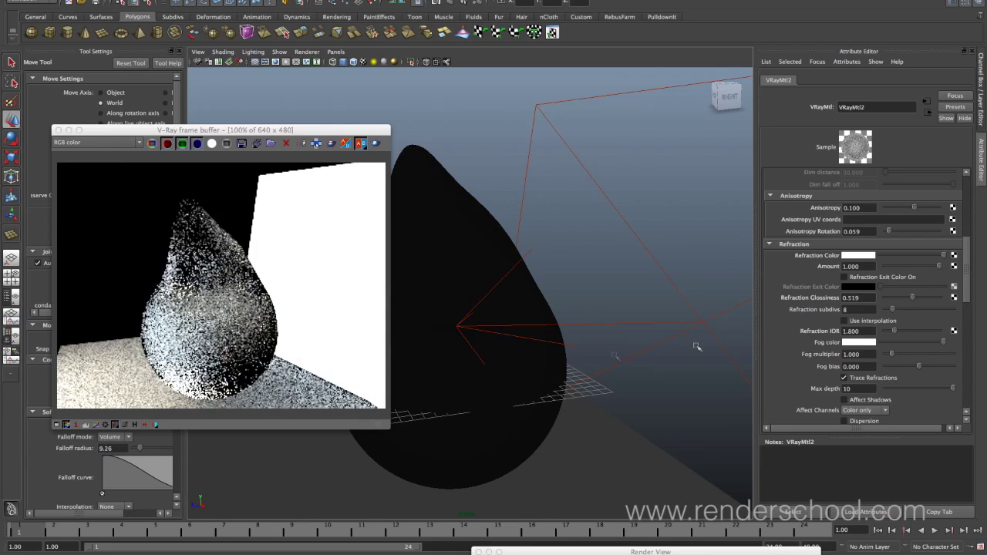
left_click_drag(920, 299, 934, 300)
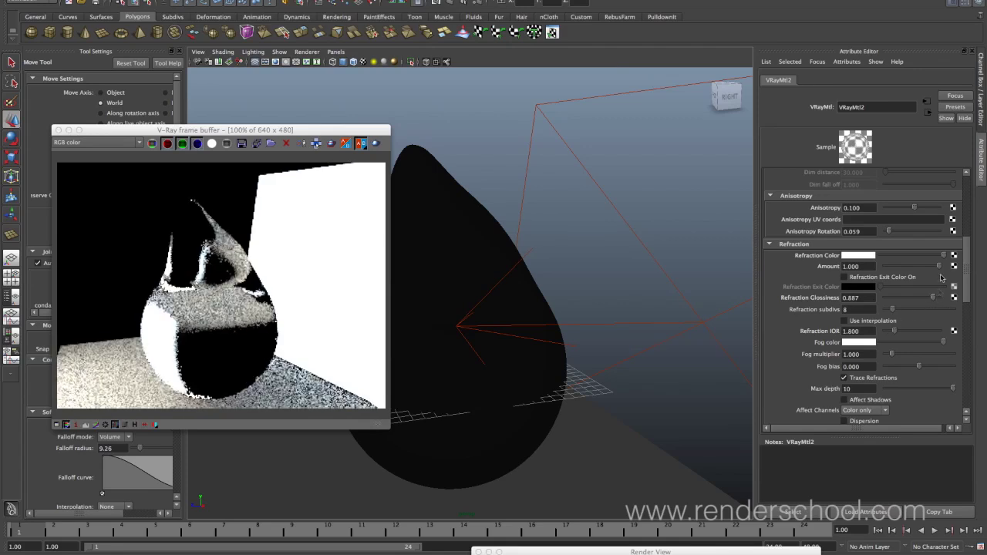
left_click_drag(931, 299, 928, 298)
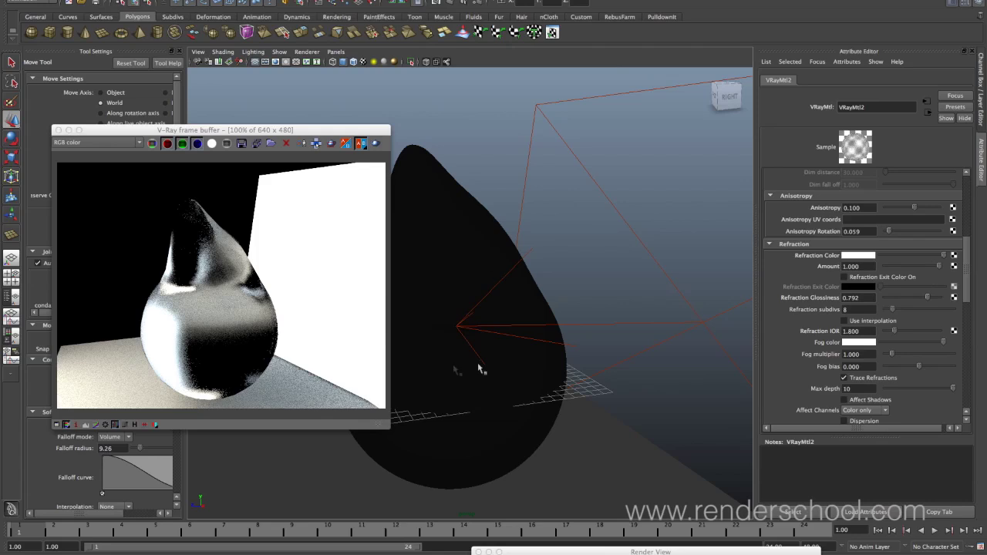
left_click_drag(929, 298, 931, 298)
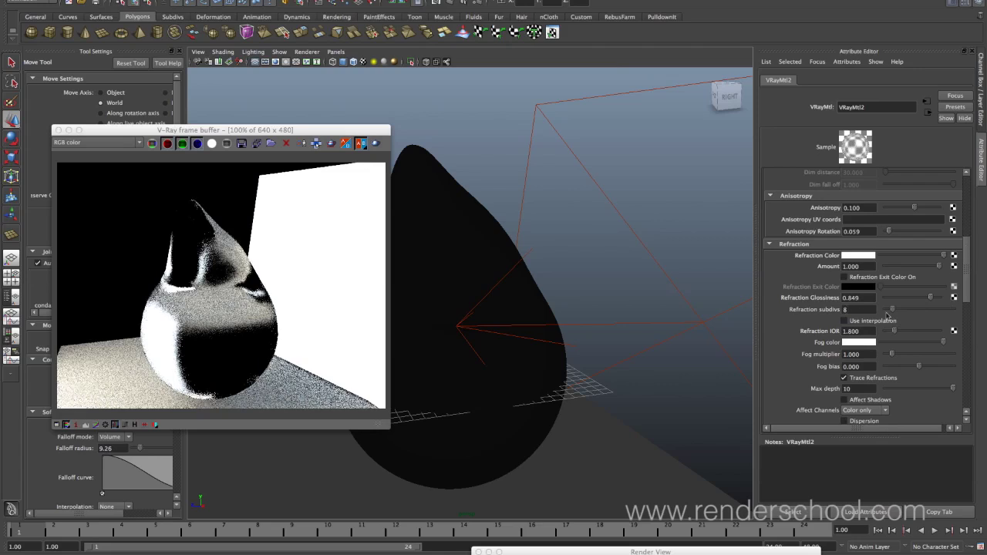
Set the refraction IOR to 1.6 and the fog color to magenta, and view the pear up close from another side.
scroll(968, 290, "down", 3)
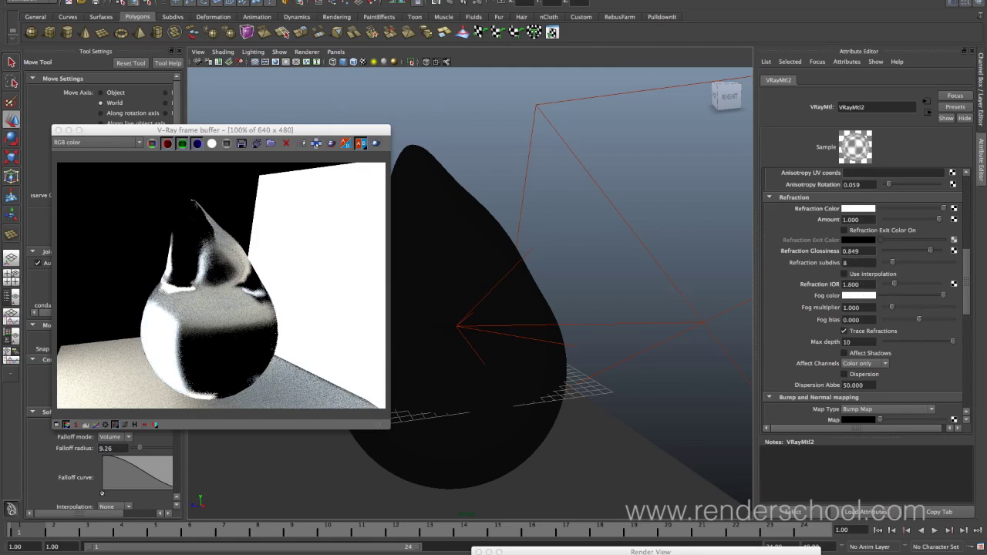
double_click(847, 284)
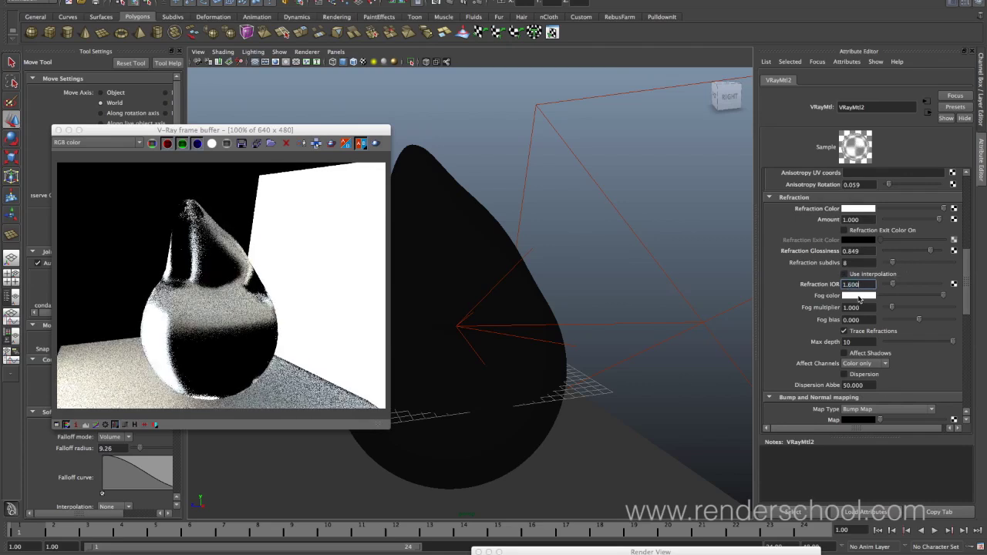
left_click(859, 297)
left_click(808, 302)
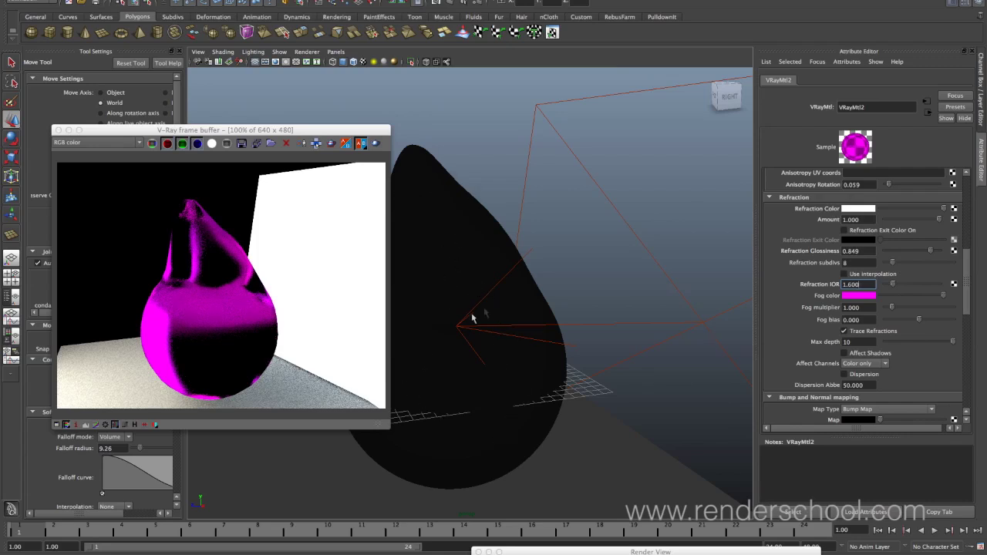
left_click_drag(504, 265, 523, 260, "alt")
left_click_drag(497, 228, 551, 261, "alt")
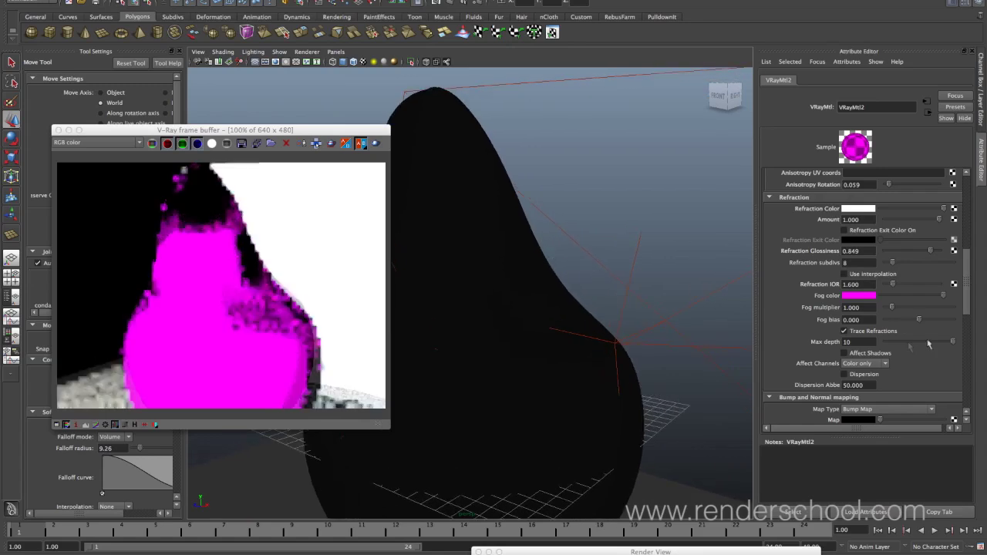
Set the fog multiplier to 0.682 after trying 9.091 and 0.606, and make the magenta fog color slightly darker.
left_click_drag(901, 307, 944, 309)
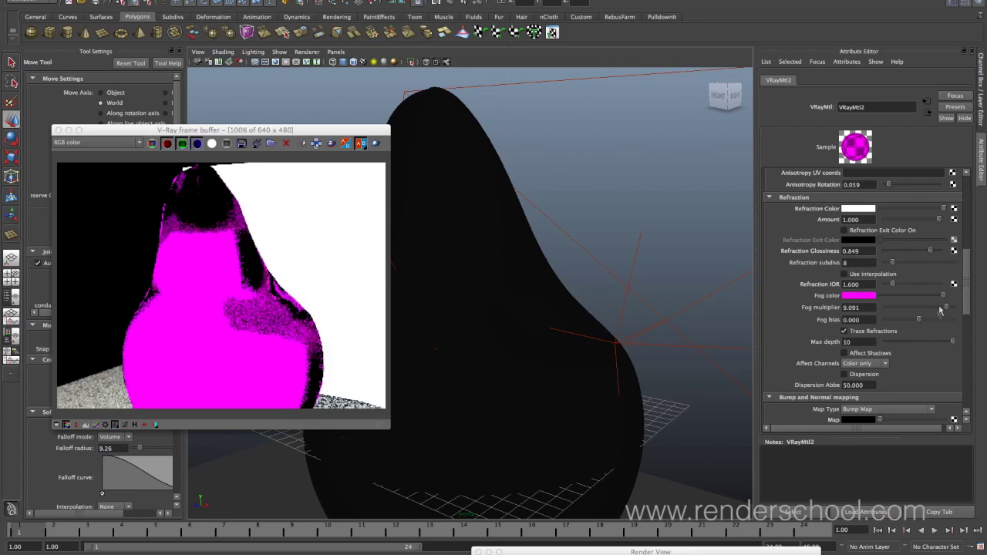
left_click_drag(935, 296, 891, 309)
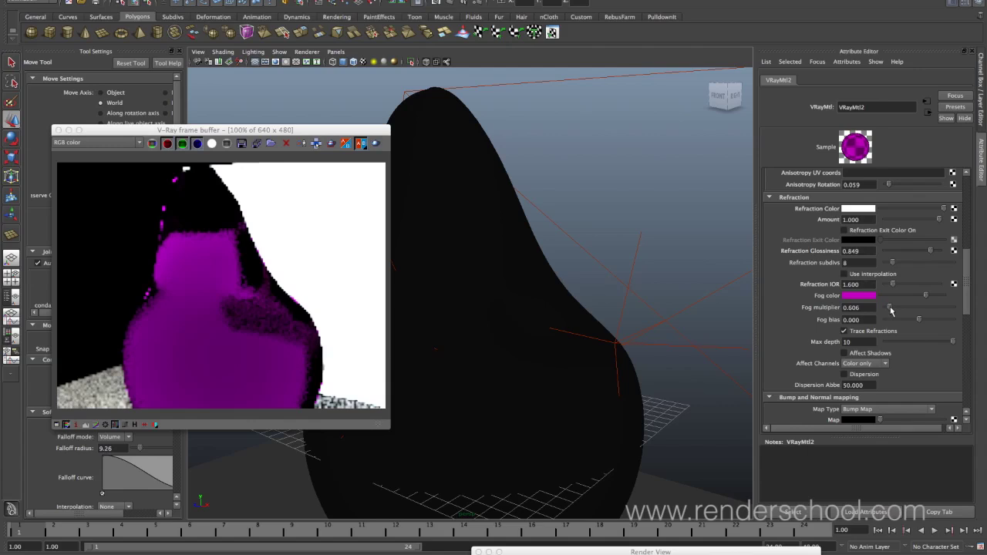
left_click_drag(432, 308, 545, 331, "alt")
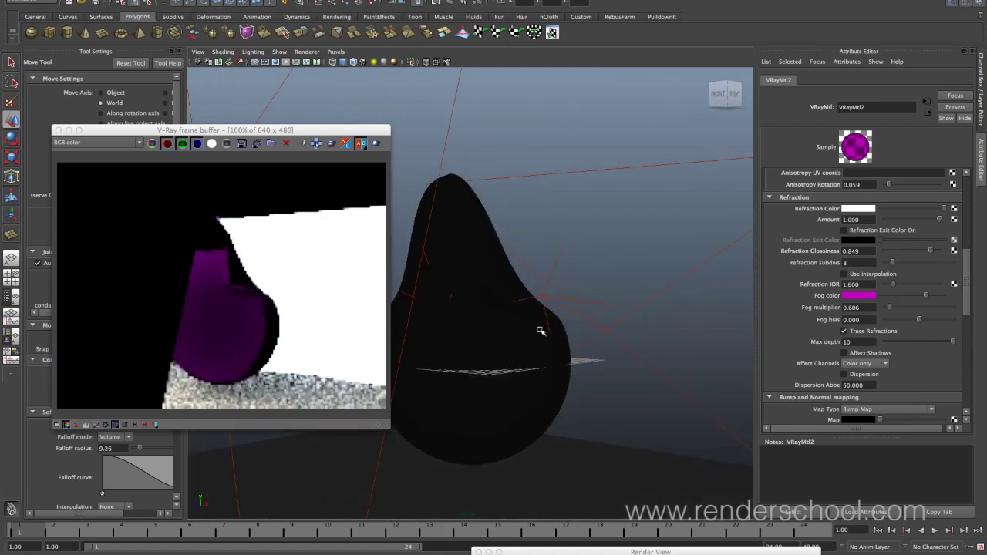
right_click_drag(540, 335, 617, 380, "alt")
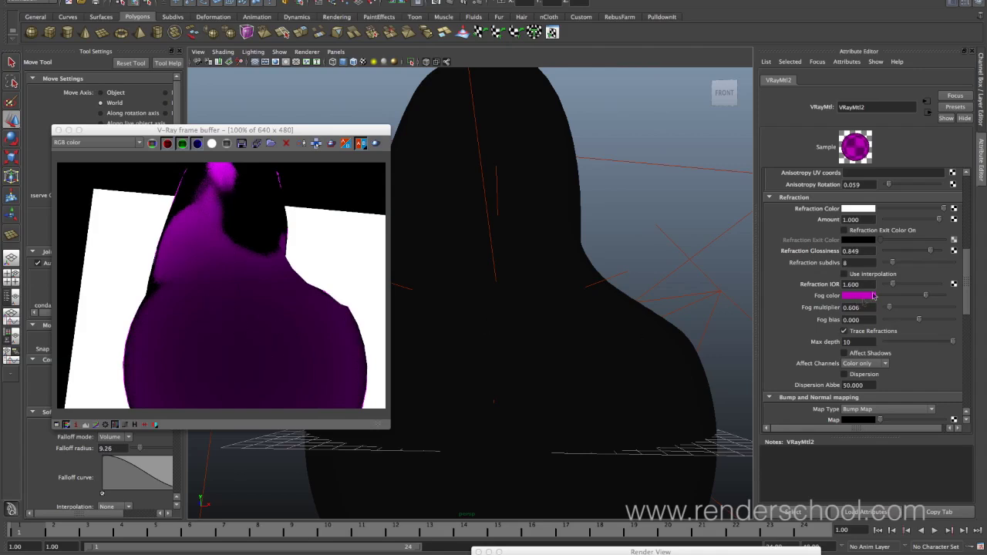
left_click_drag(893, 309, 891, 311)
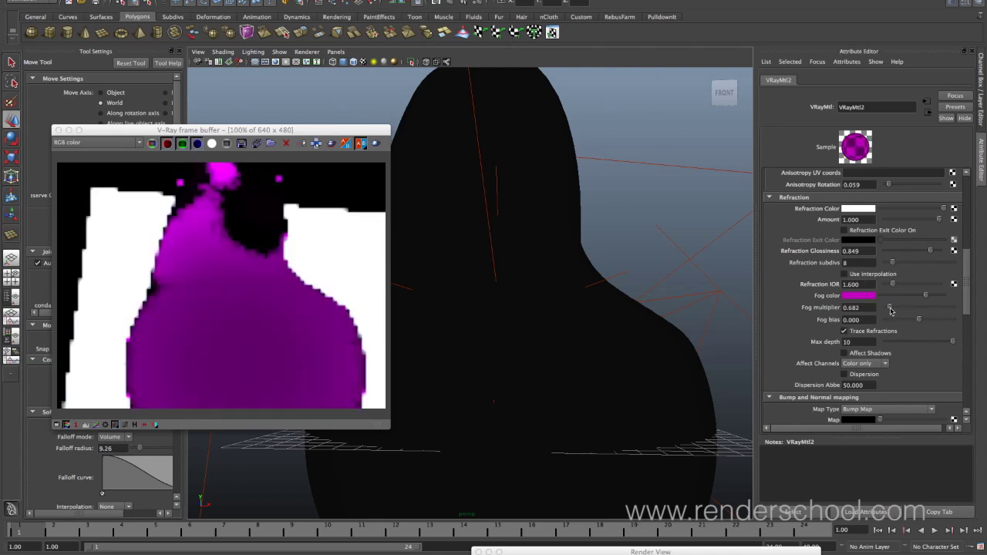
left_click_drag(592, 338, 533, 360, "alt")
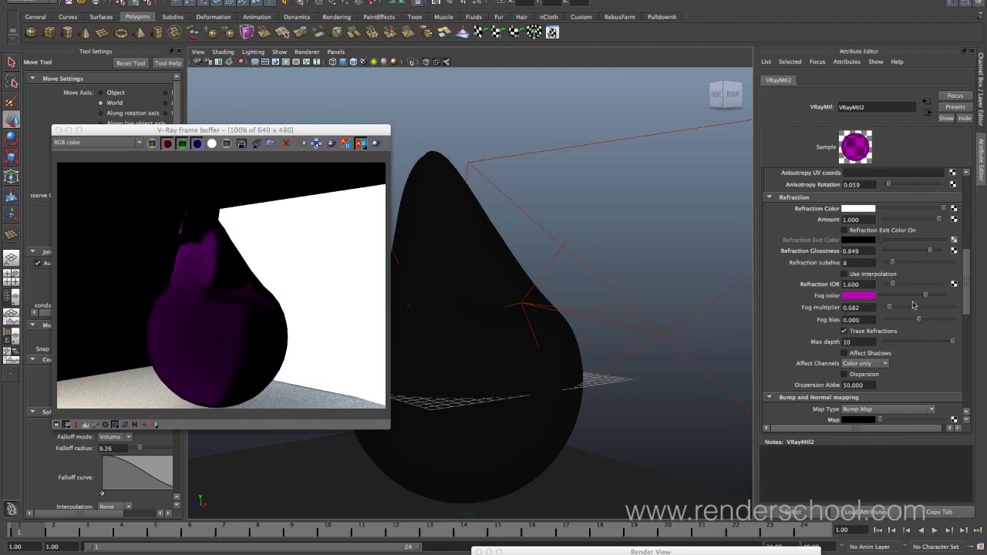
left_click_drag(925, 297, 934, 297)
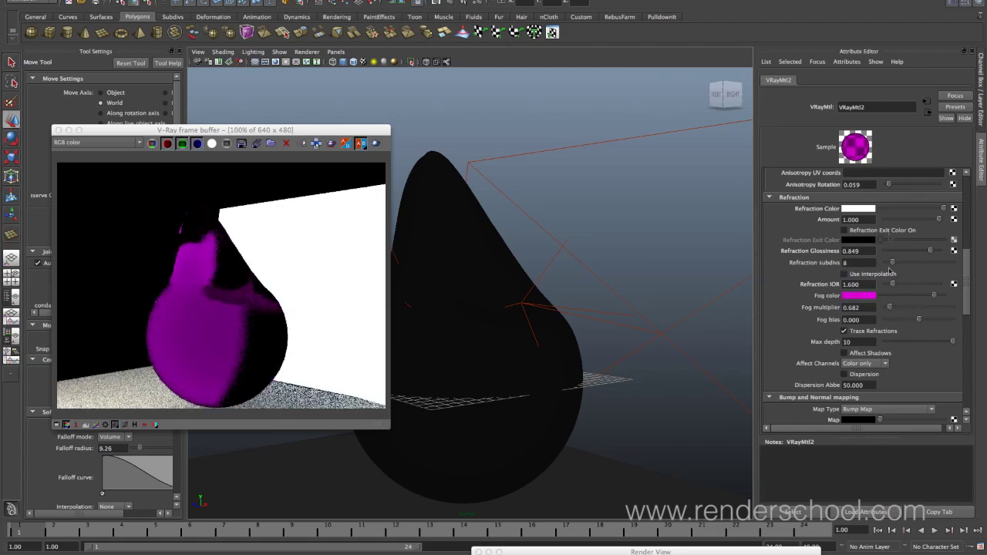
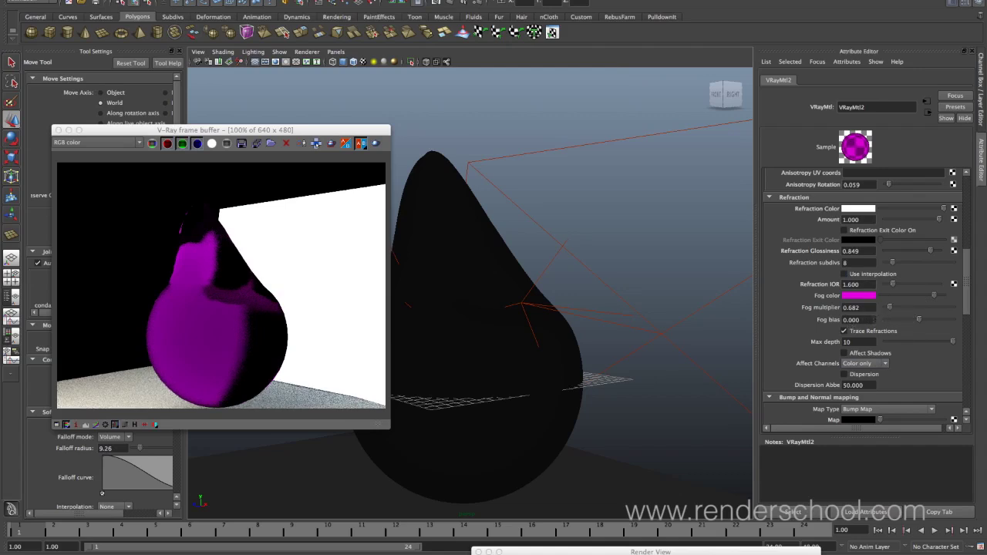
Turn on Affect Shadows for the refraction and review the Affect Channels options, keeping Color only.
left_click(844, 331)
double_click(849, 342)
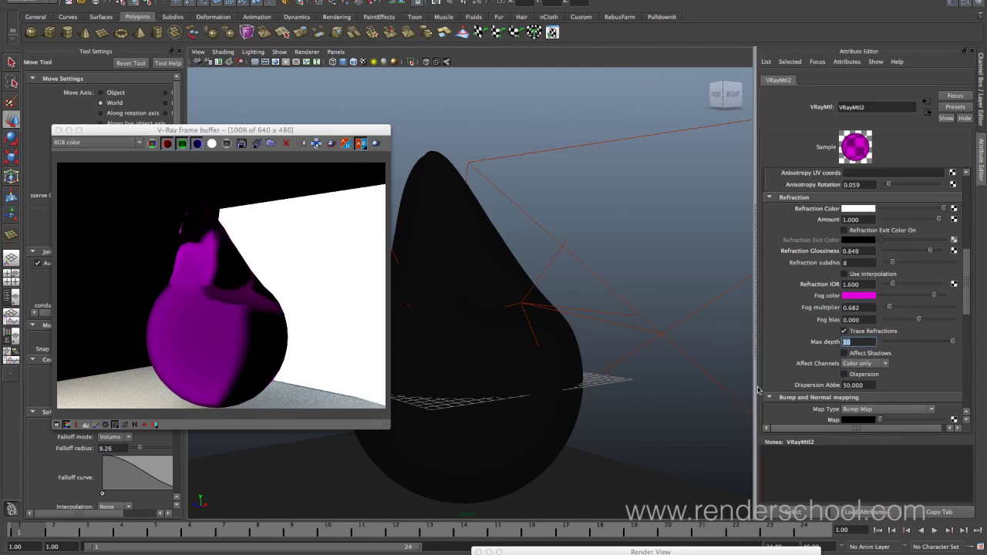
left_click(844, 331)
mouse_move(582, 362)
left_mouse_down("alt")
mouse_move(556, 379)
mouse_move(537, 375)
mouse_move(582, 286)
mouse_move(568, 304)
left_mouse_up("alt")
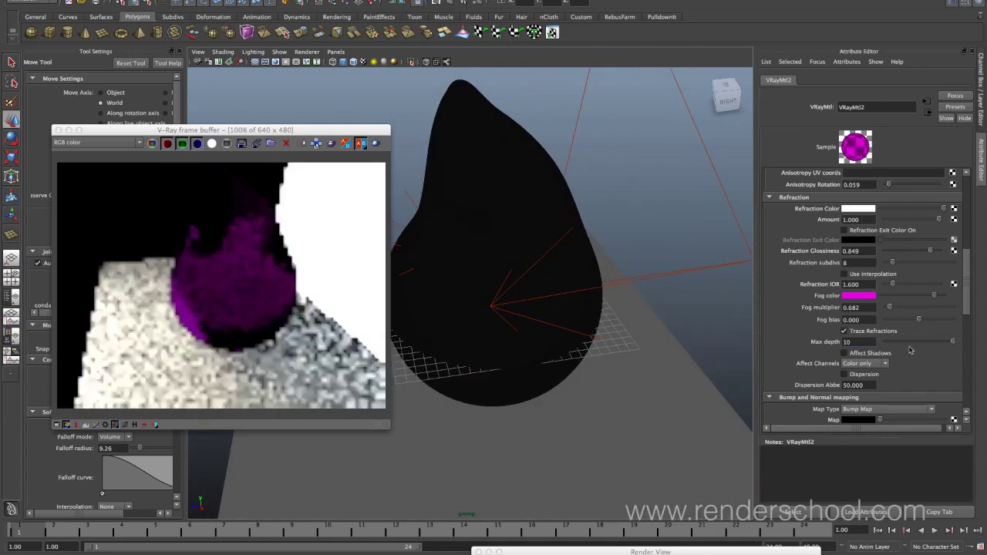
left_click(869, 354)
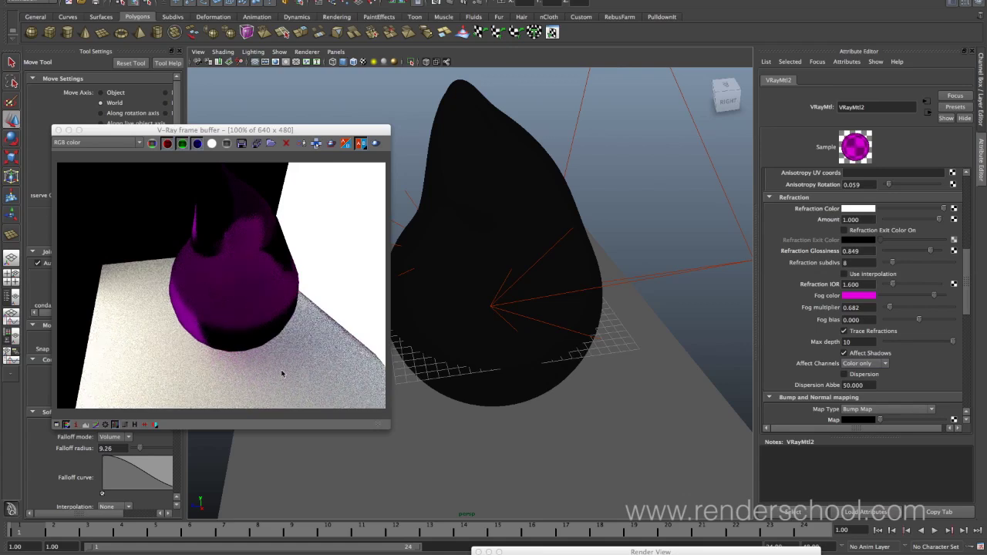
left_click(859, 354)
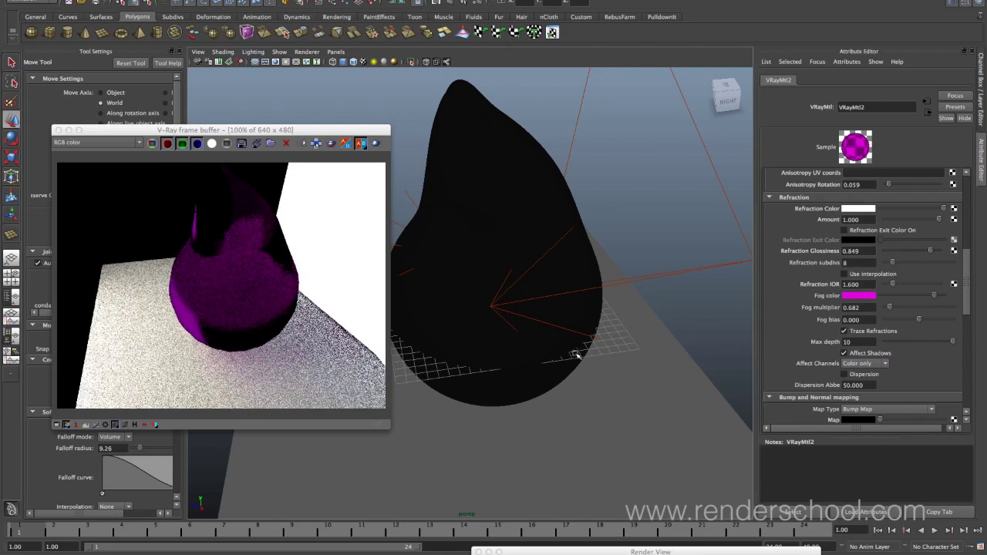
left_click(879, 364)
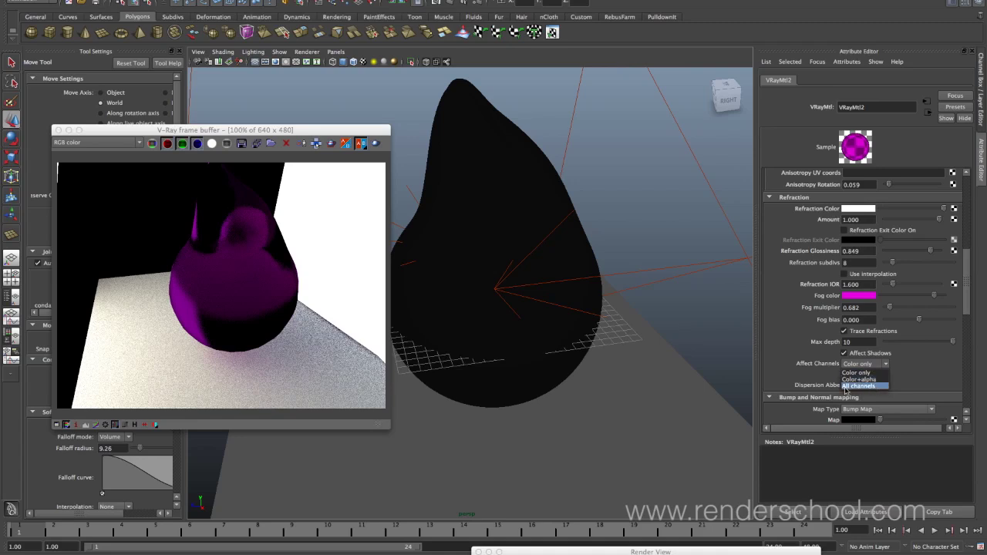
left_click(868, 401)
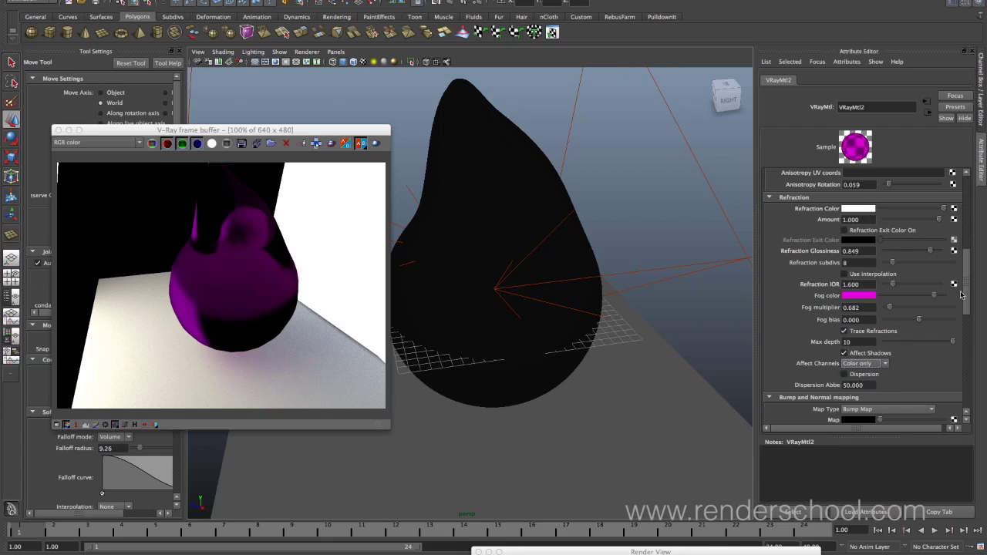
Set the refraction color to black and the refraction glossiness to 1.000.
scroll(966, 295, "down", 3)
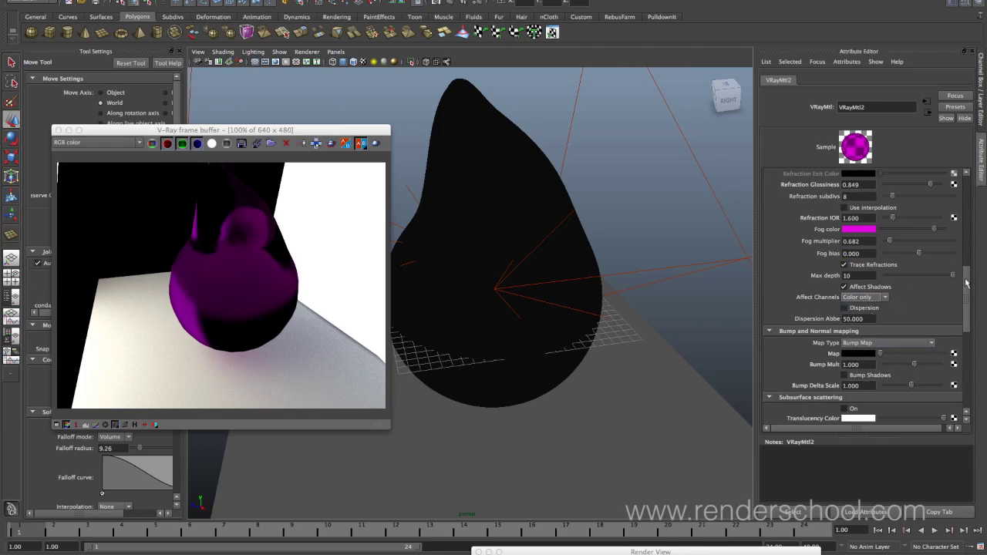
scroll(966, 278, "up", 3)
scroll(963, 256, "up", 1)
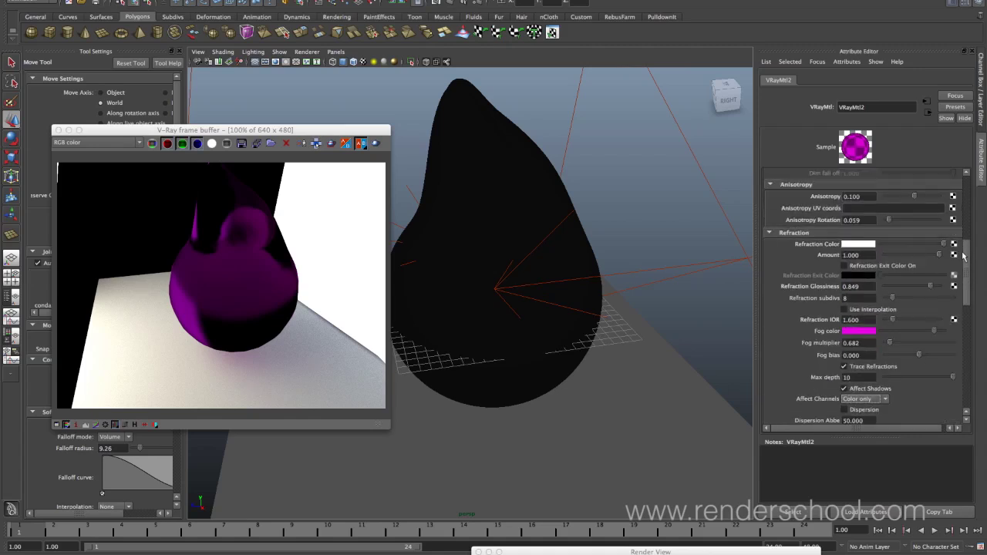
left_click_drag(943, 245, 880, 245)
scroll(964, 243, "up", 1)
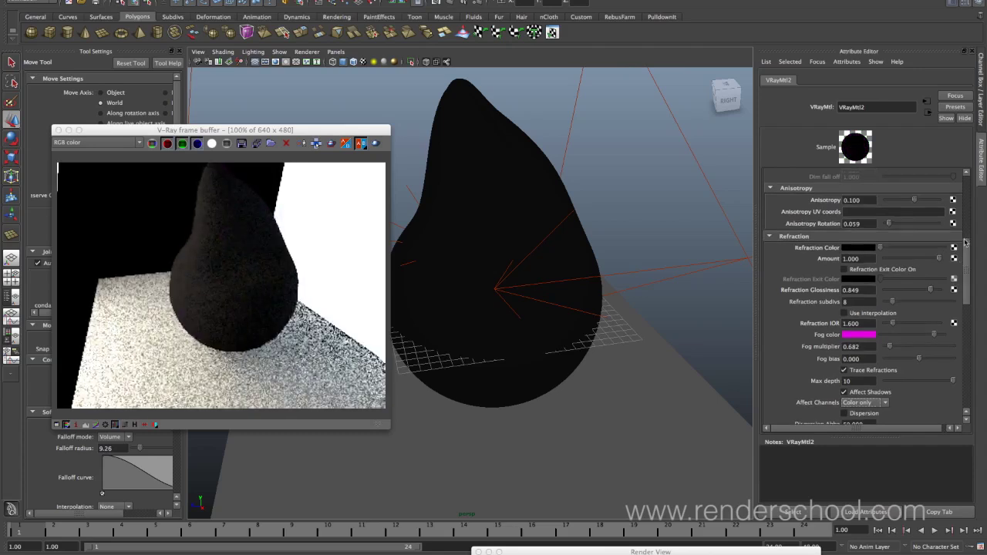
scroll(964, 243, "up", 9)
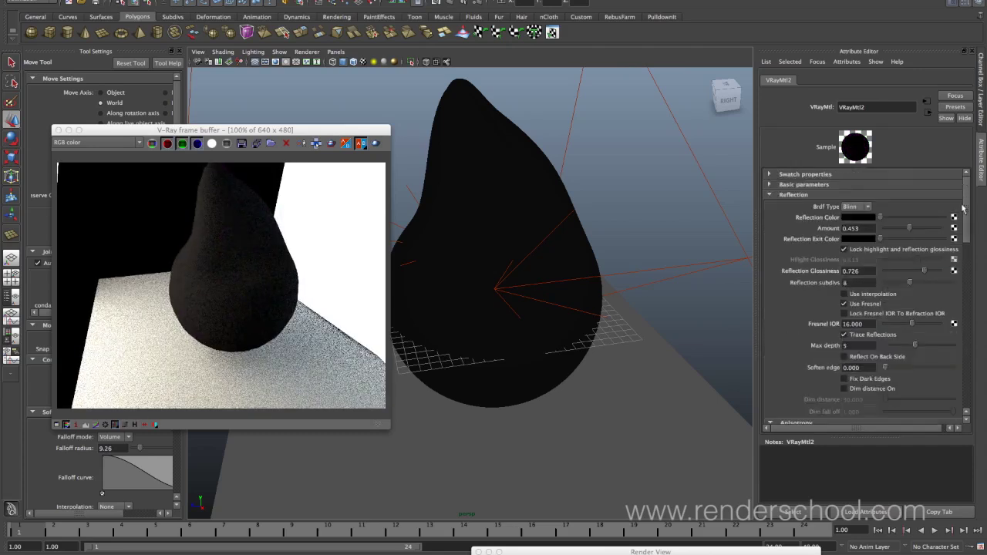
scroll(962, 208, "down", 9)
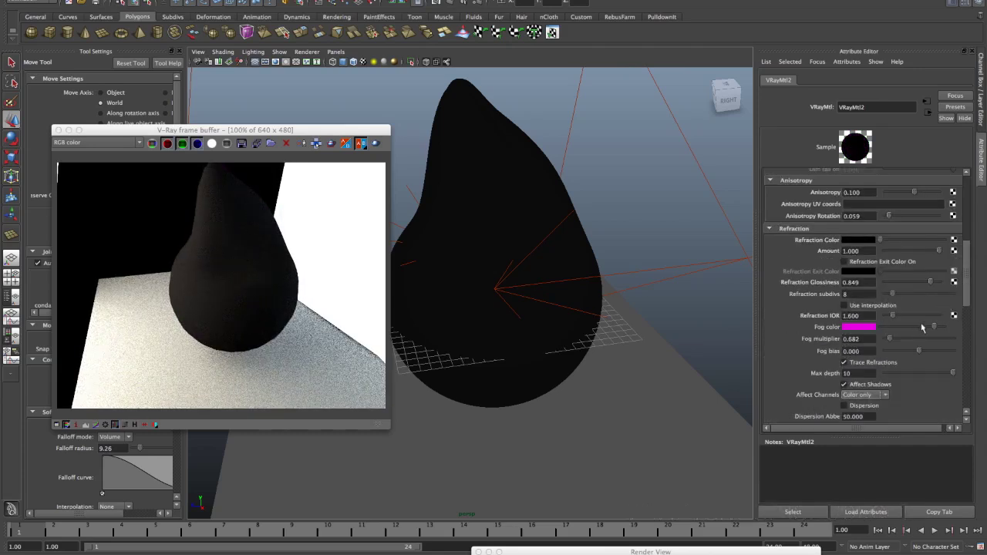
left_click_drag(935, 283, 968, 286)
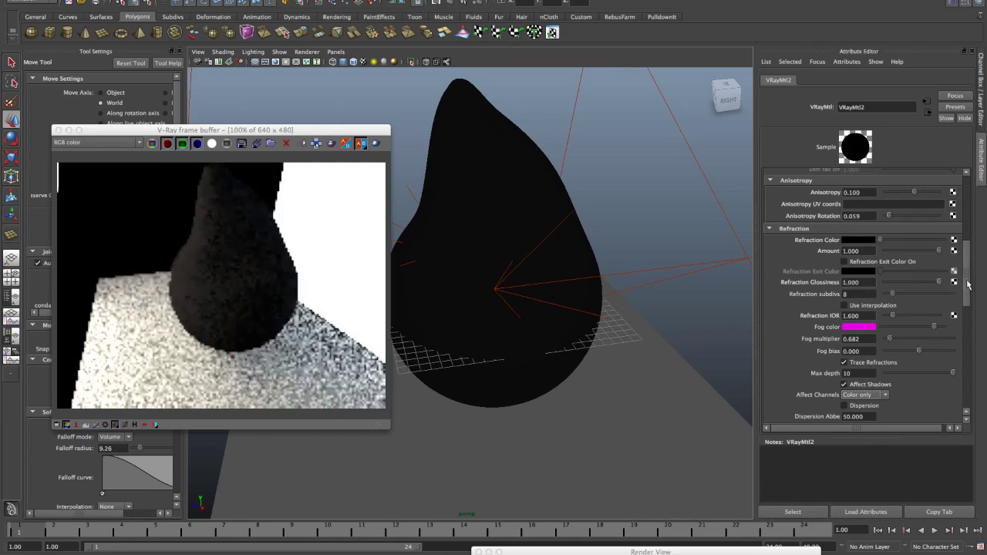
Lighten the reflection color to medium grey and the diffuse color to dark grey.
scroll(964, 255, "up", 9)
left_click_drag(880, 218, 914, 219)
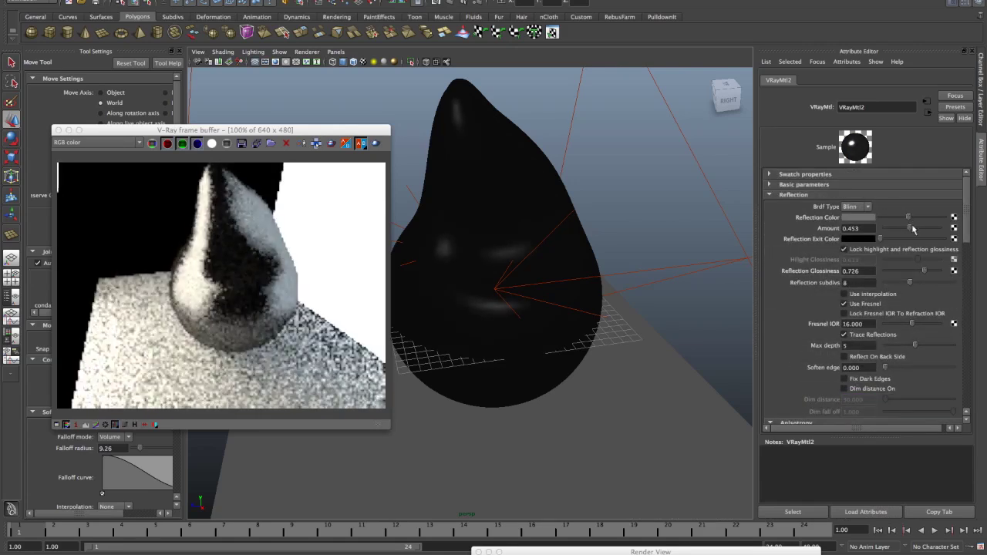
left_click(859, 185)
left_click_drag(884, 197, 896, 197)
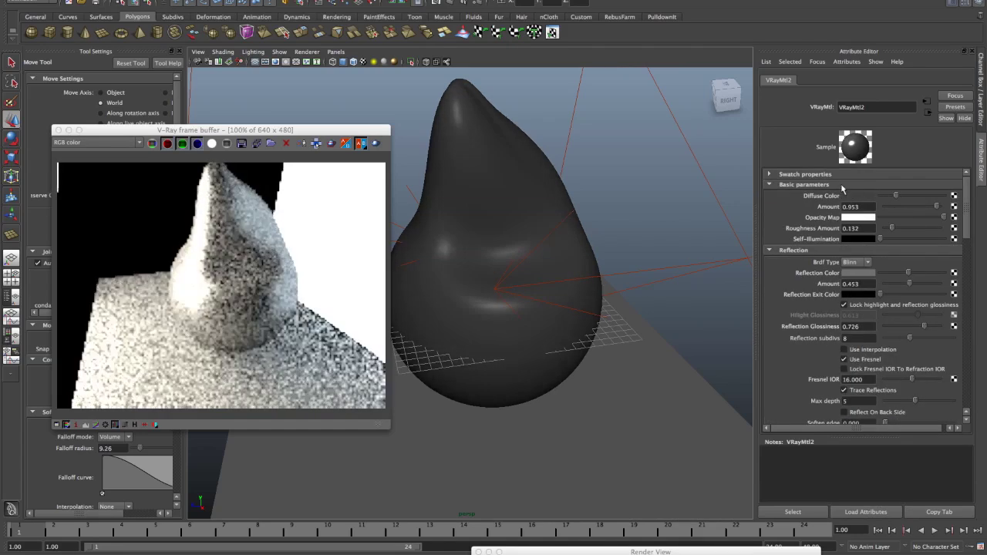
Set the reflection amount to 0.236 and the reflection glossiness to 0.858.
mouse_move(908, 284)
left_mouse_down()
mouse_move(890, 287)
mouse_move(902, 284)
left_mouse_up()
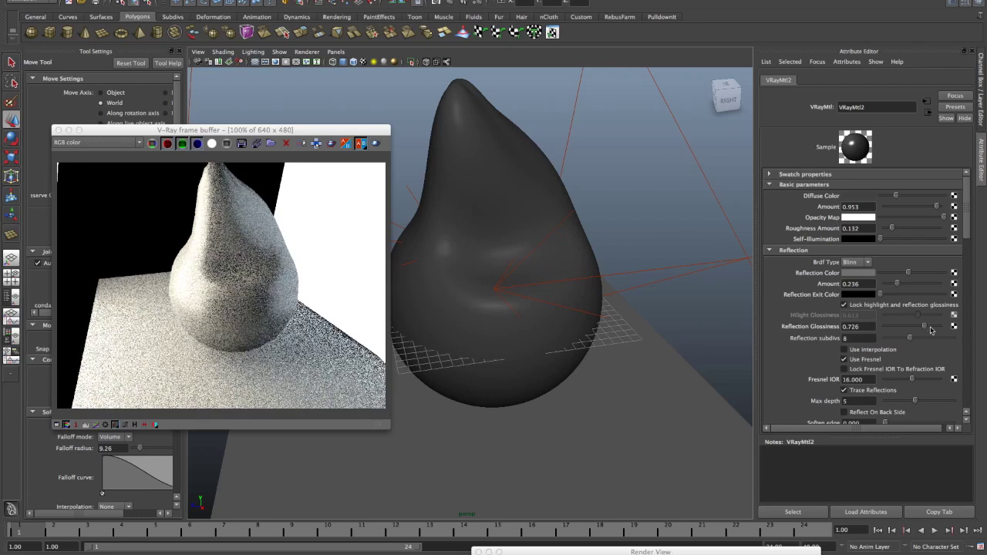
left_click_drag(925, 326, 932, 326)
left_click(799, 185)
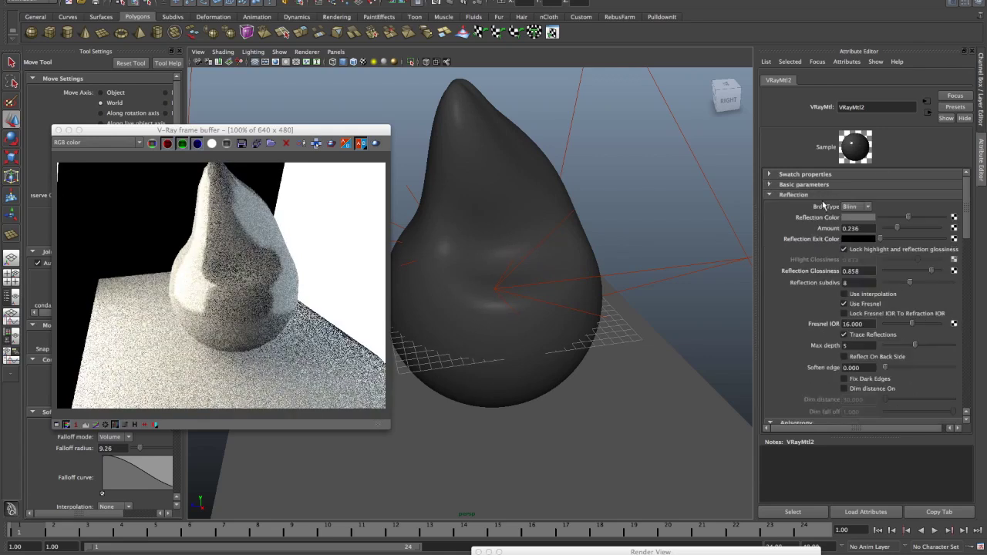
Connect a Fractal texture to the material's bump map and return to the VRayMtl2 attributes.
left_click(802, 195)
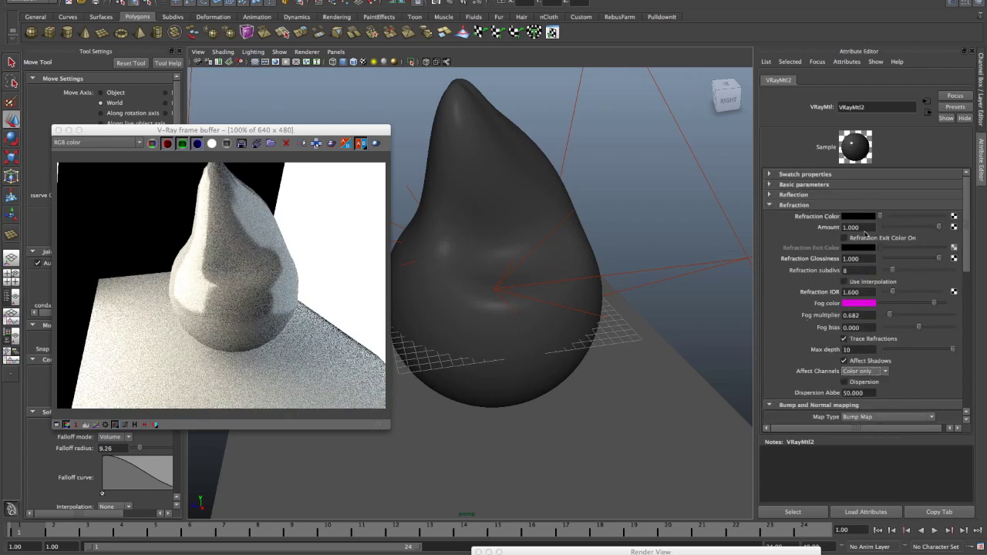
left_click(802, 205)
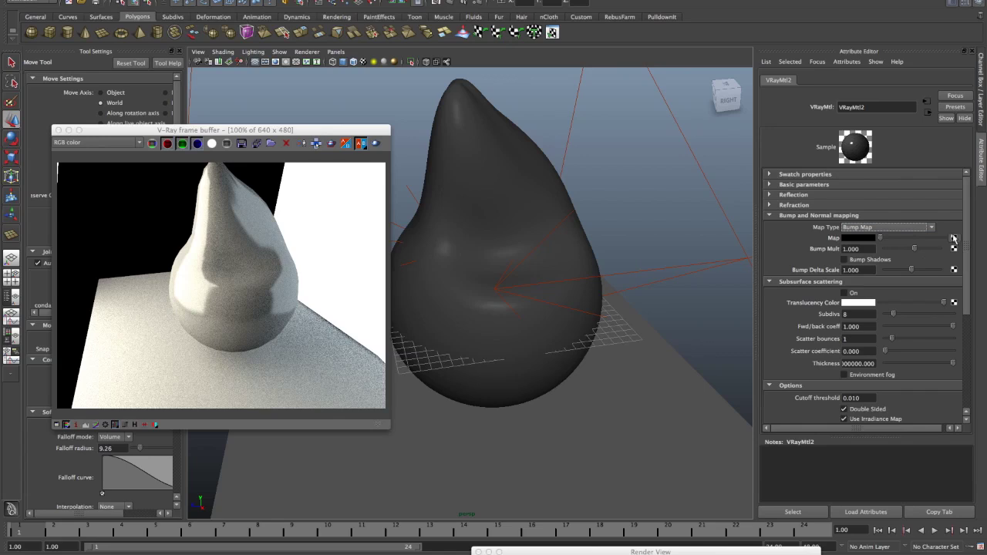
left_click(954, 238)
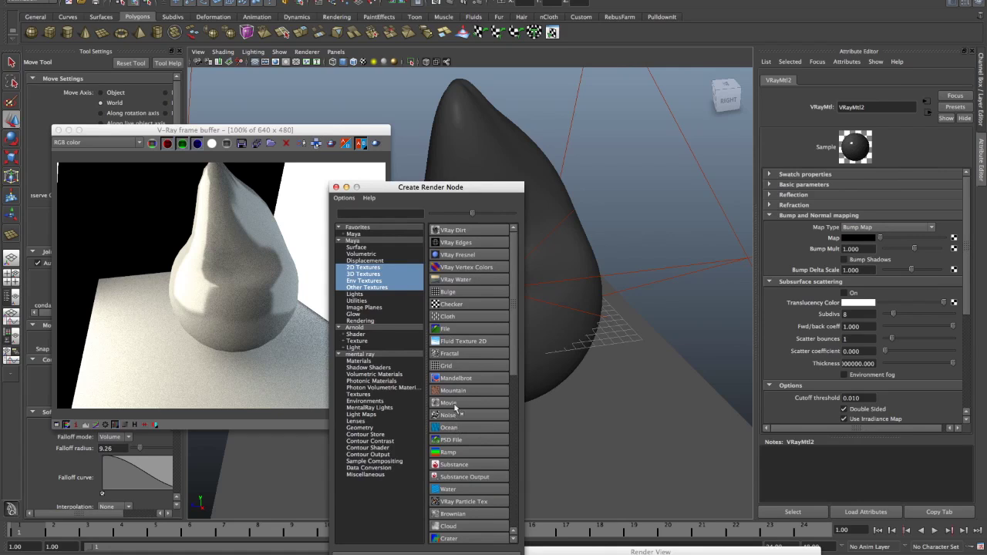
left_click(462, 356)
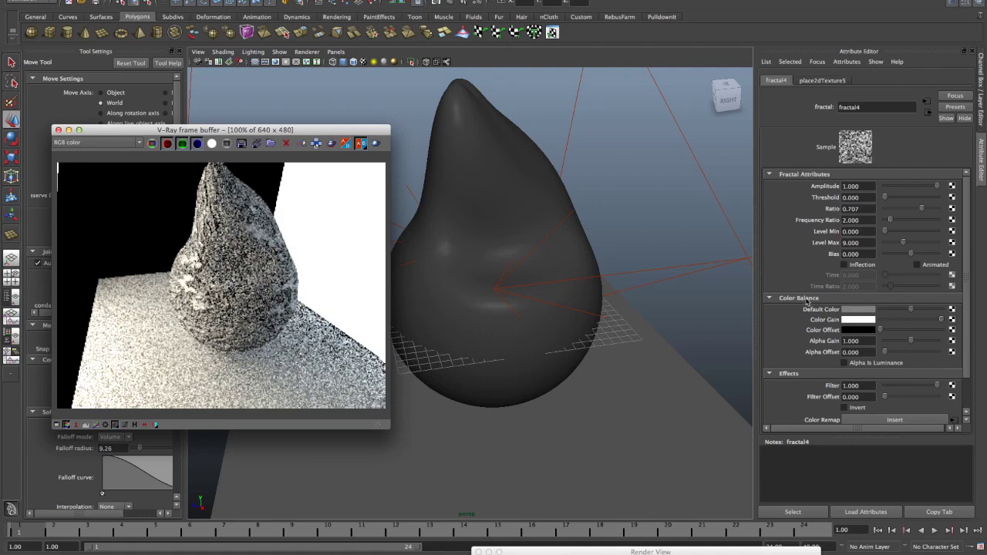
left_click(928, 112)
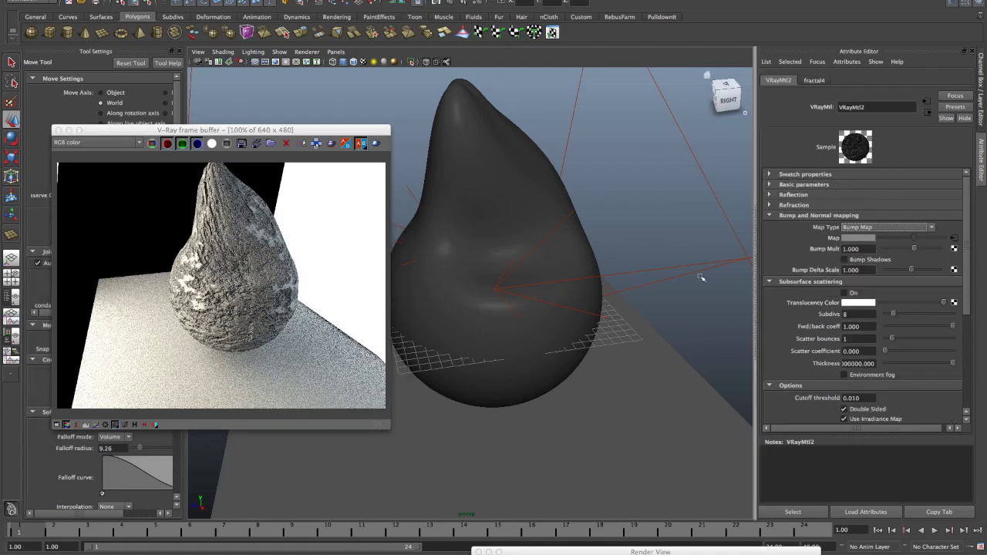
Set the bump multiplier to 0.5, turn on Bump Shadows, and check the bumpy pear from several angles.
left_click_drag(551, 297, 658, 314, "alt")
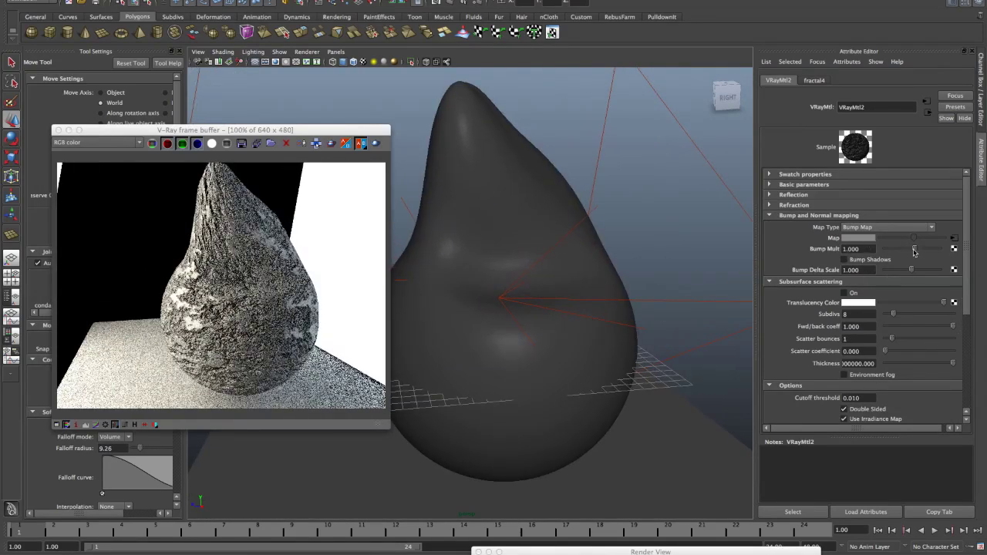
left_click(856, 249)
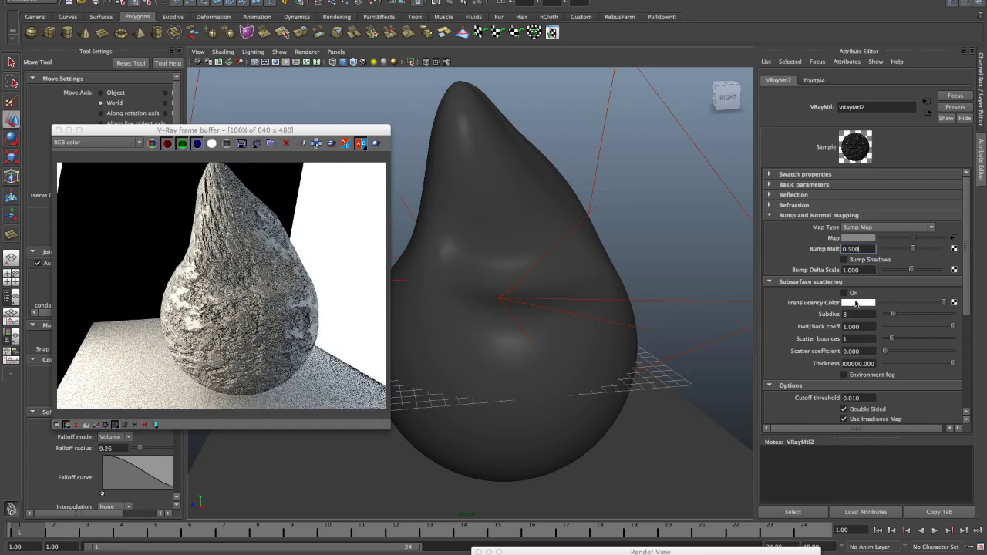
left_click(858, 260)
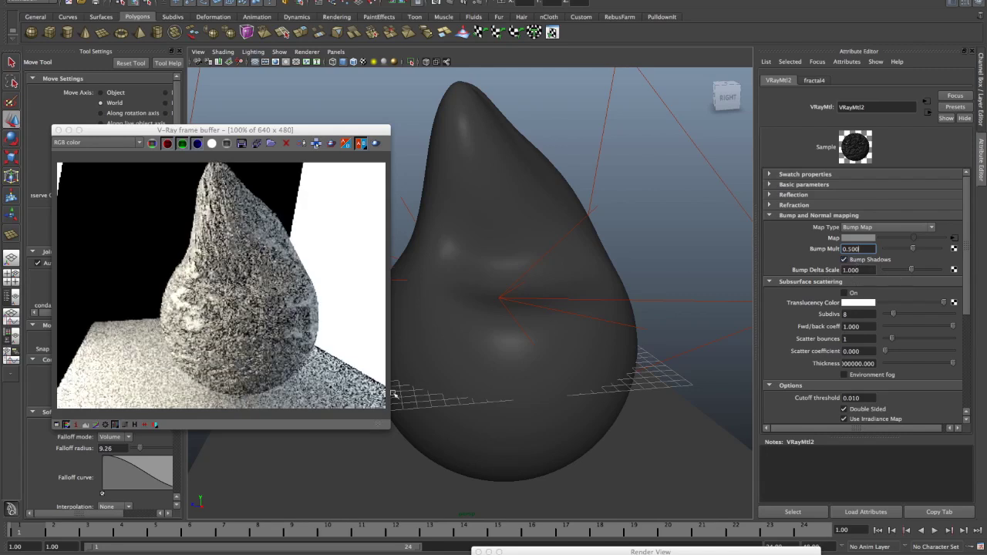
left_click_drag(405, 384, 500, 337, "alt")
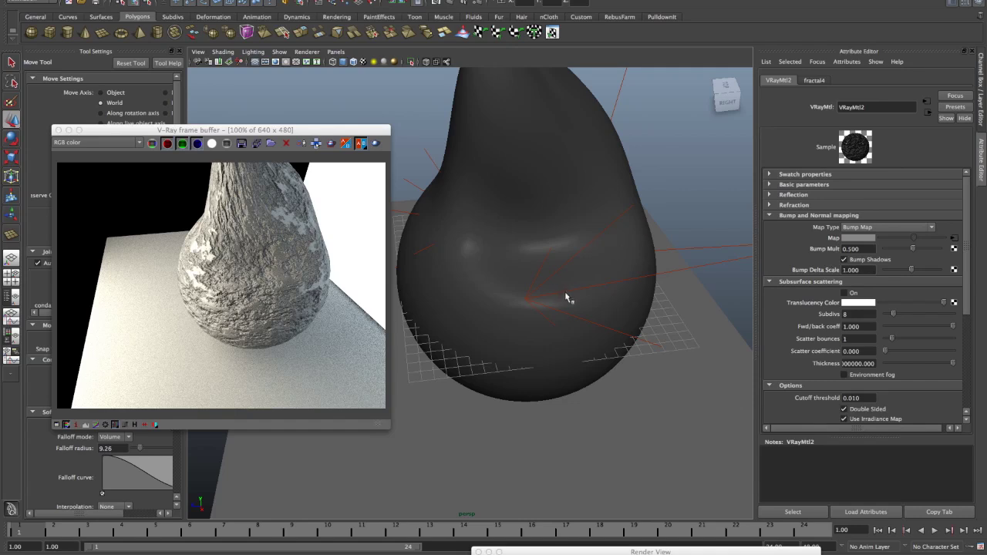
left_click_drag(562, 307, 525, 326, "alt")
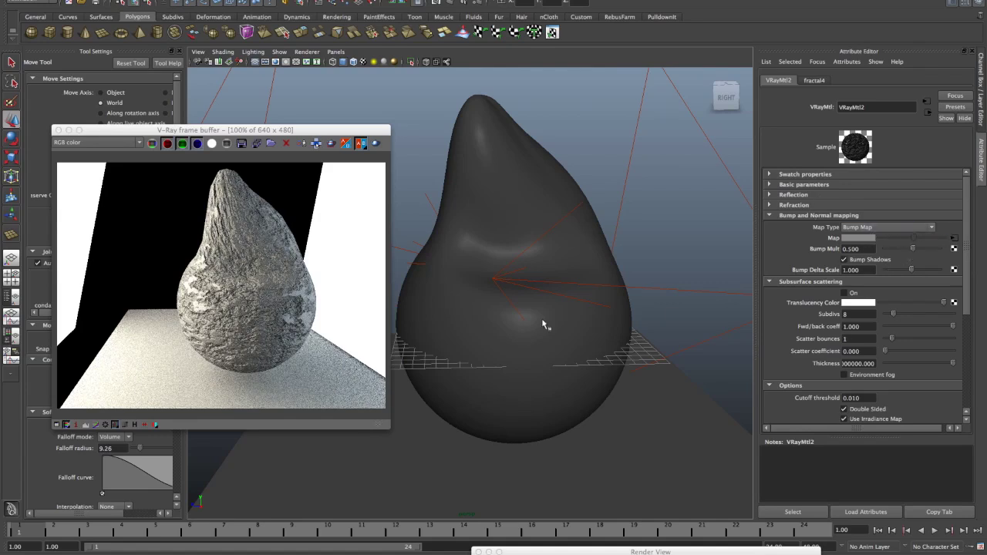
left_click_drag(544, 324, 590, 324, "alt")
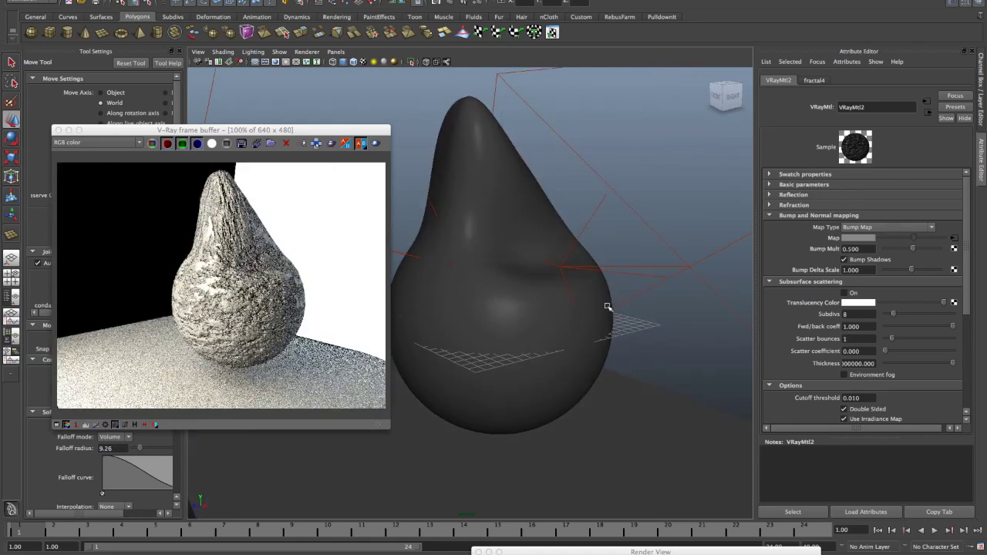
Collapse the material's Bump and Normal mapping, Subsurface scattering, Options, Reflect interpolation and Refract interpolation sections.
left_click(843, 217)
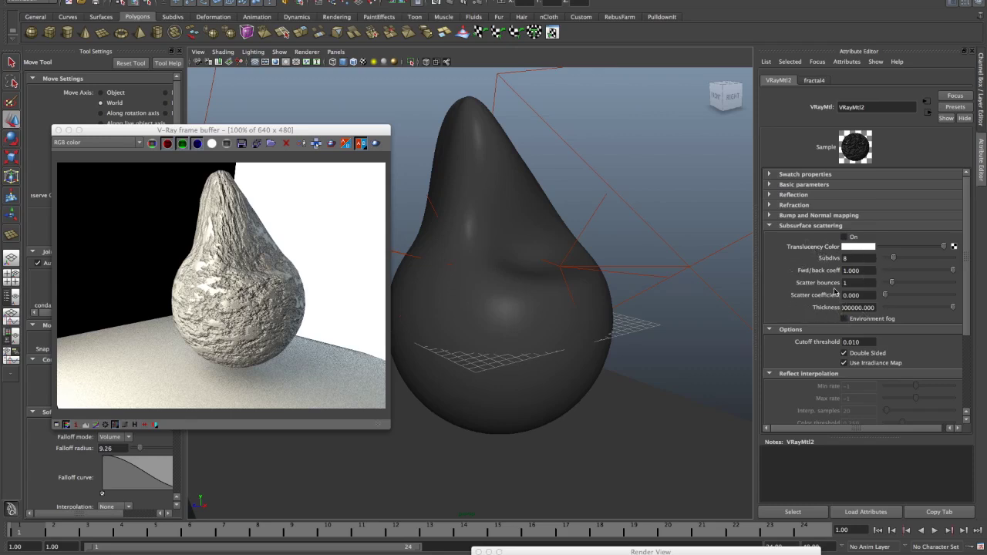
left_click(811, 226)
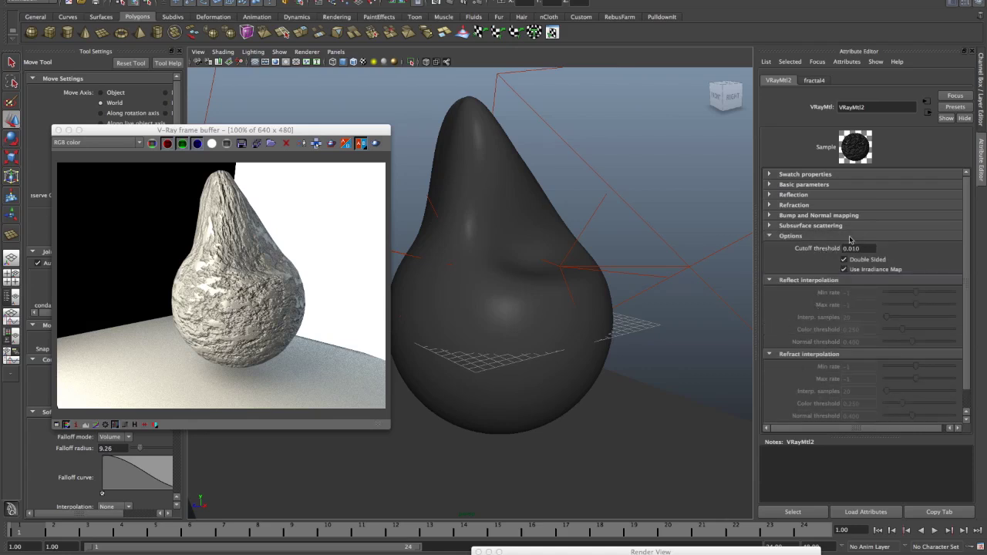
left_click(802, 236)
left_click(807, 246)
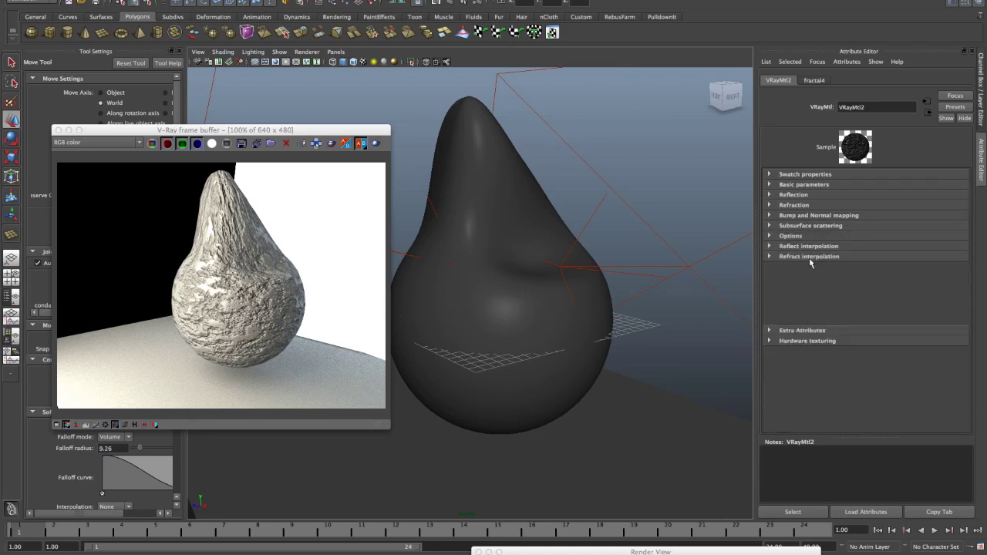
left_click(810, 257)
Review the material's Basic parameters and Reflection settings, collapse both sections again, and inspect the rendered pear from different angles.
left_click_drag(551, 344, 560, 293, "alt")
left_click_drag(524, 359, 517, 326, "alt")
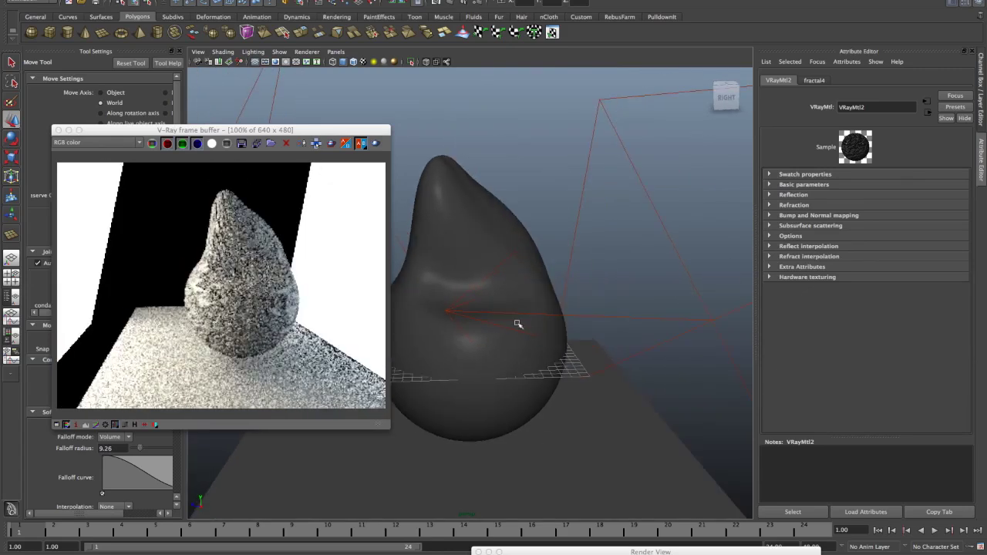
left_click(822, 185)
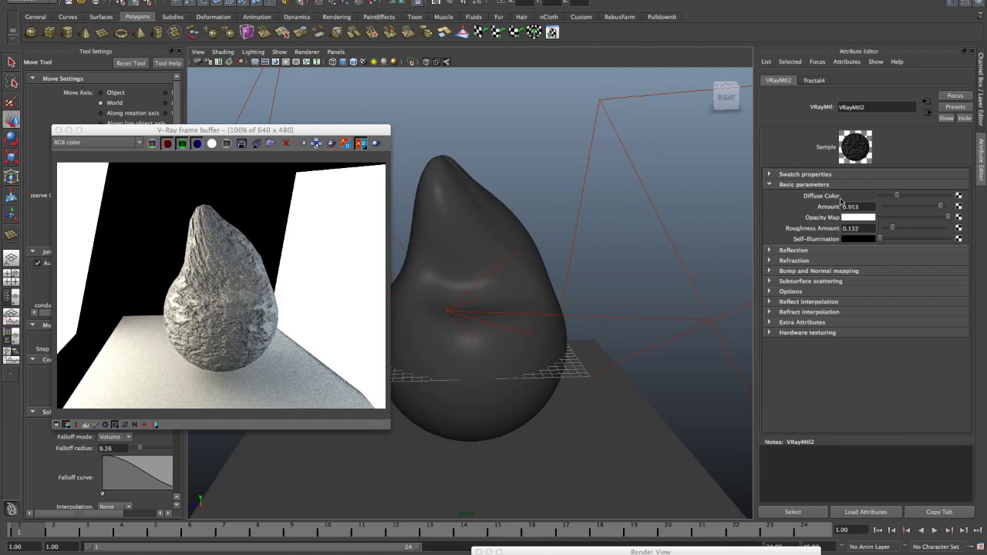
left_click(830, 251)
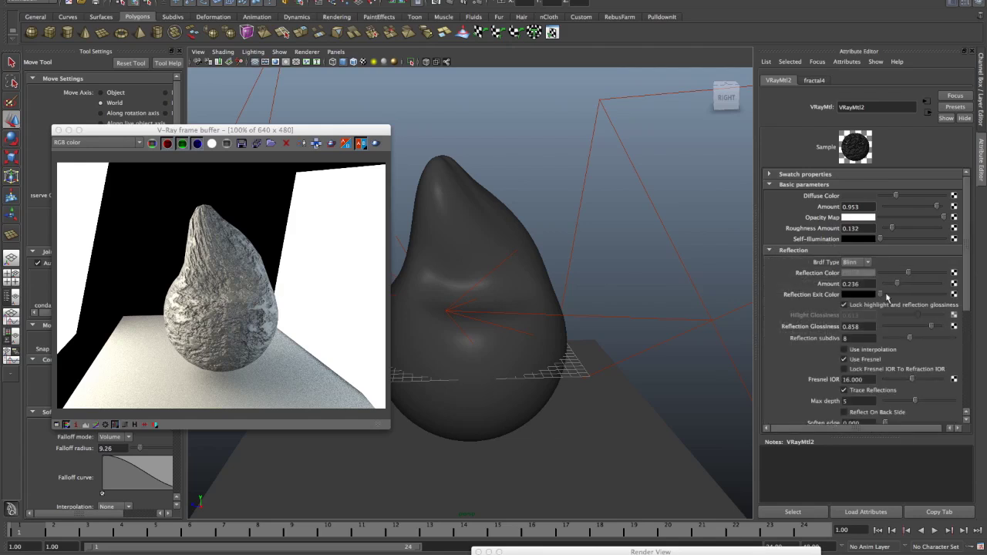
left_click_drag(969, 285, 966, 309)
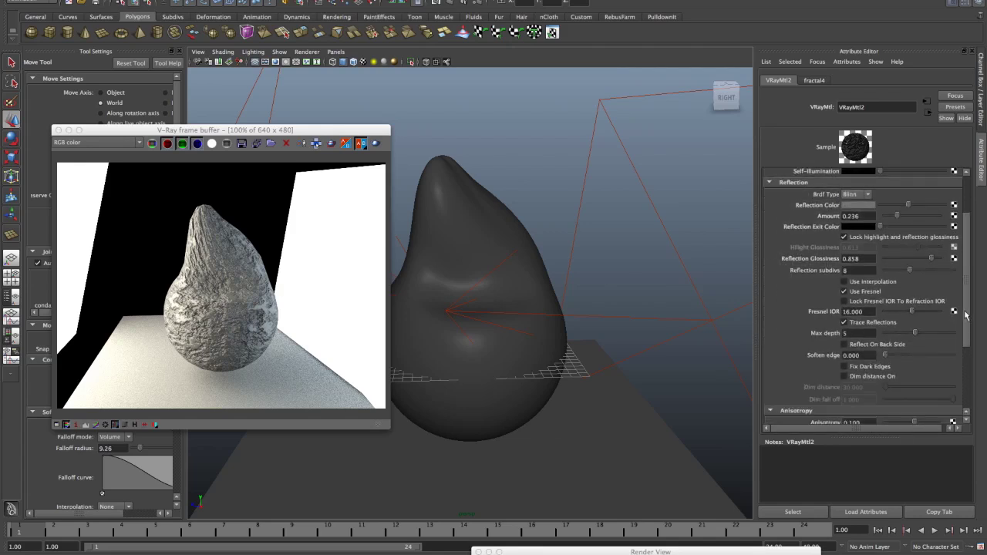
scroll(894, 232, "up", 5)
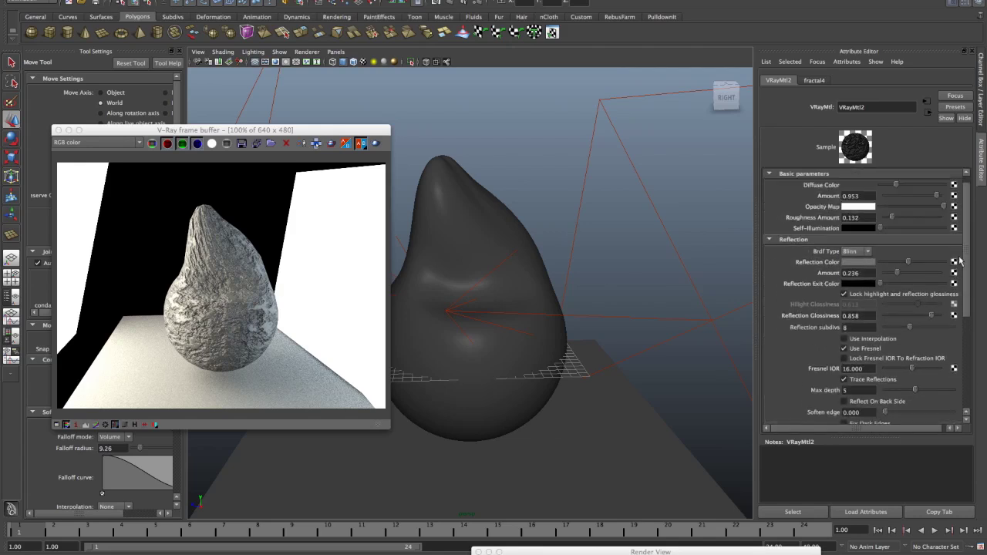
left_click(813, 187)
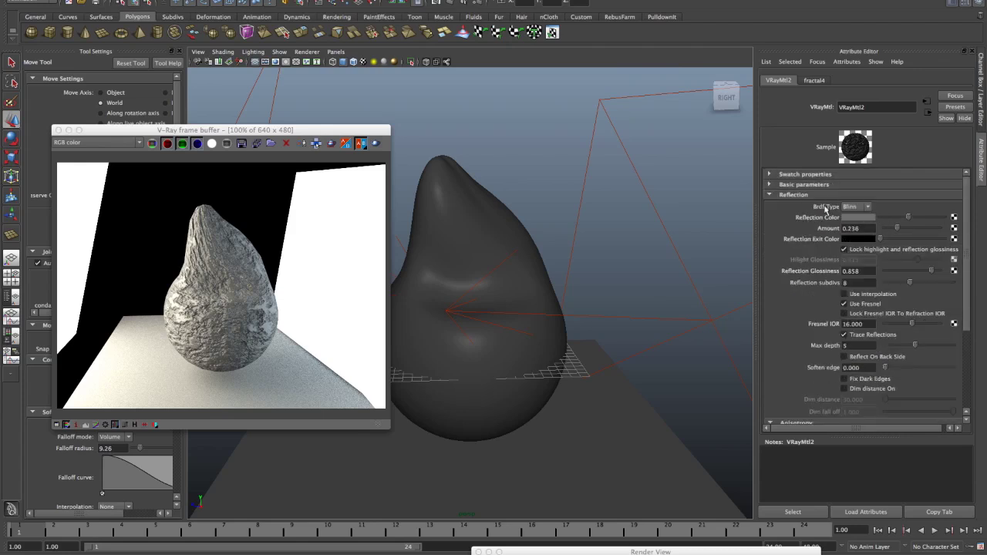
left_click(802, 195)
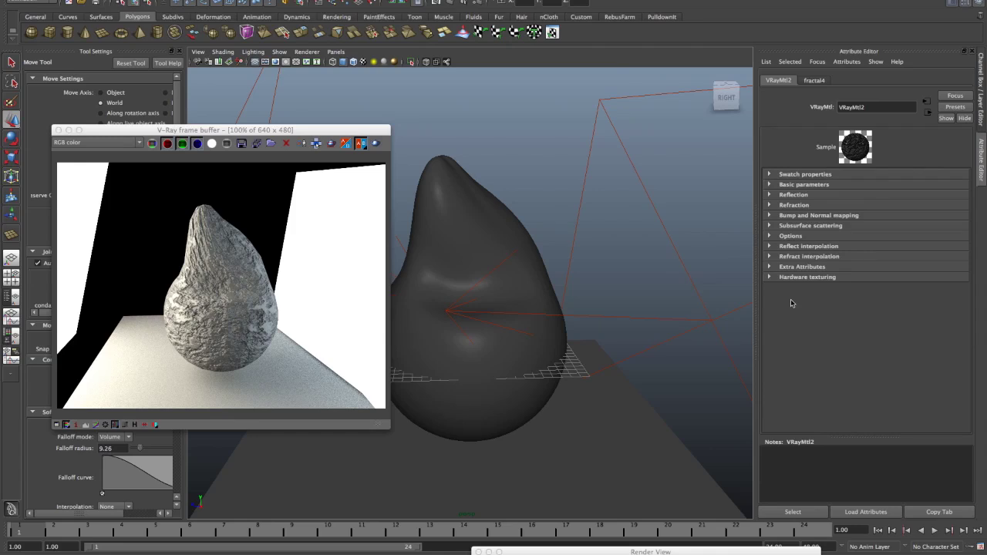
left_click_drag(478, 242, 567, 250, "alt")
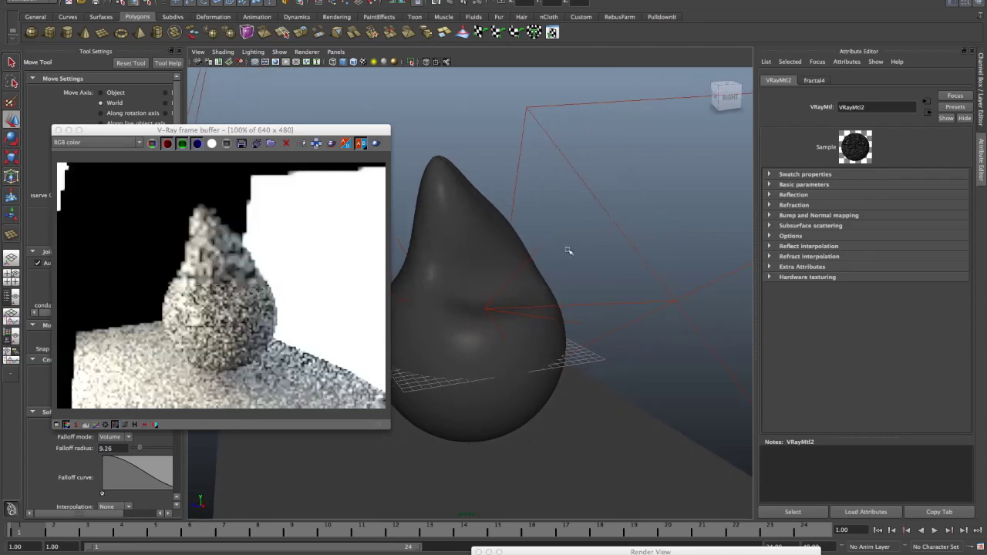